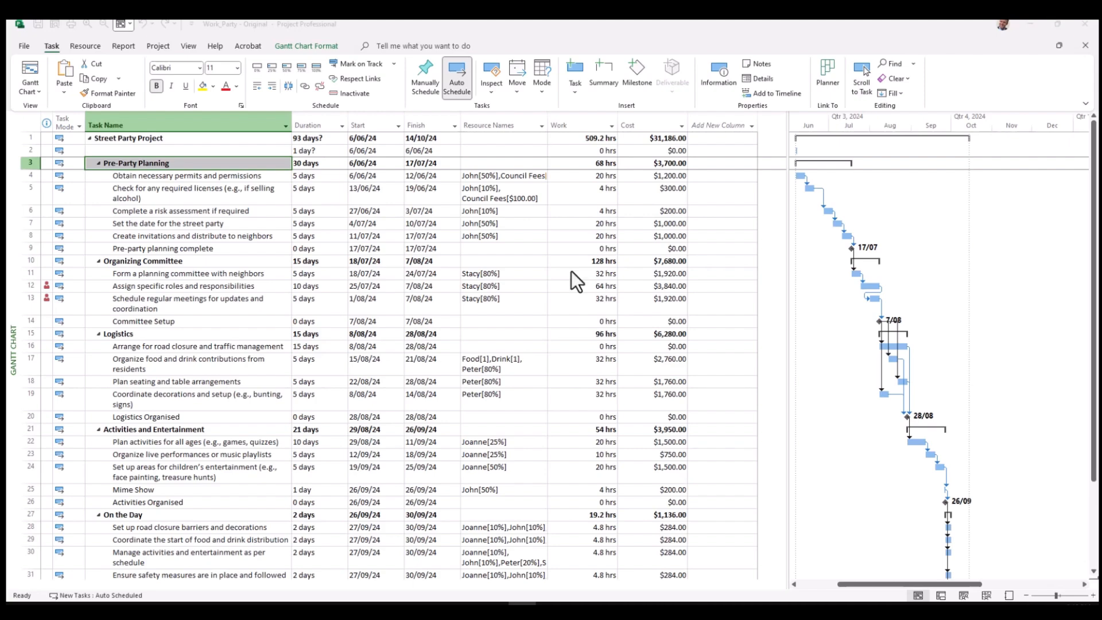
- Switch from the Gantt Chart to the Resource Sheet view
left_click(491, 125)
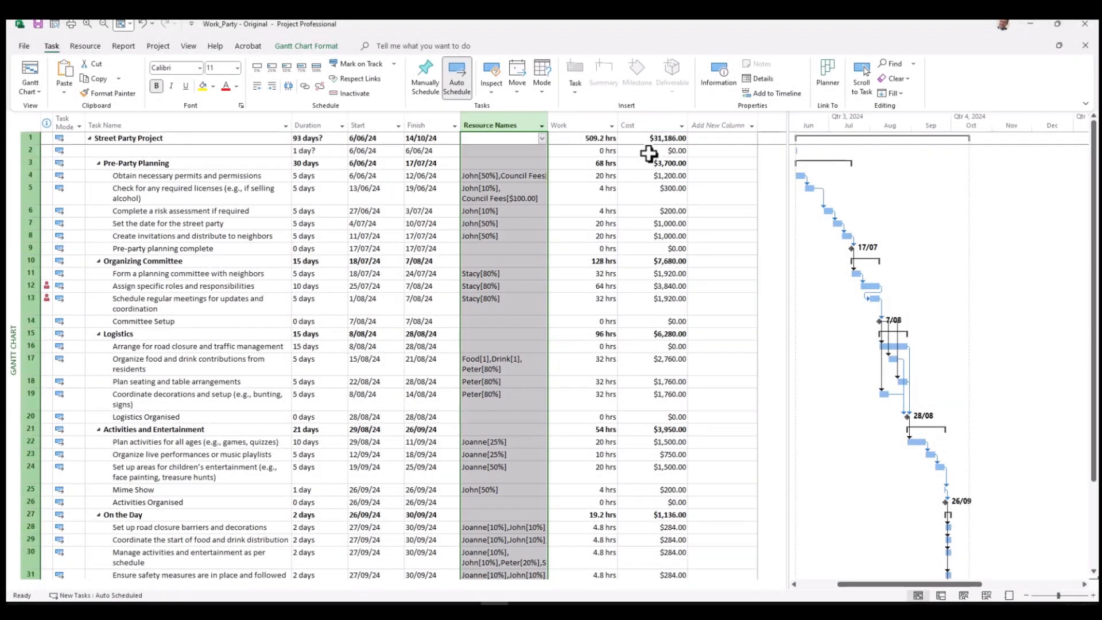
left_click(649, 152)
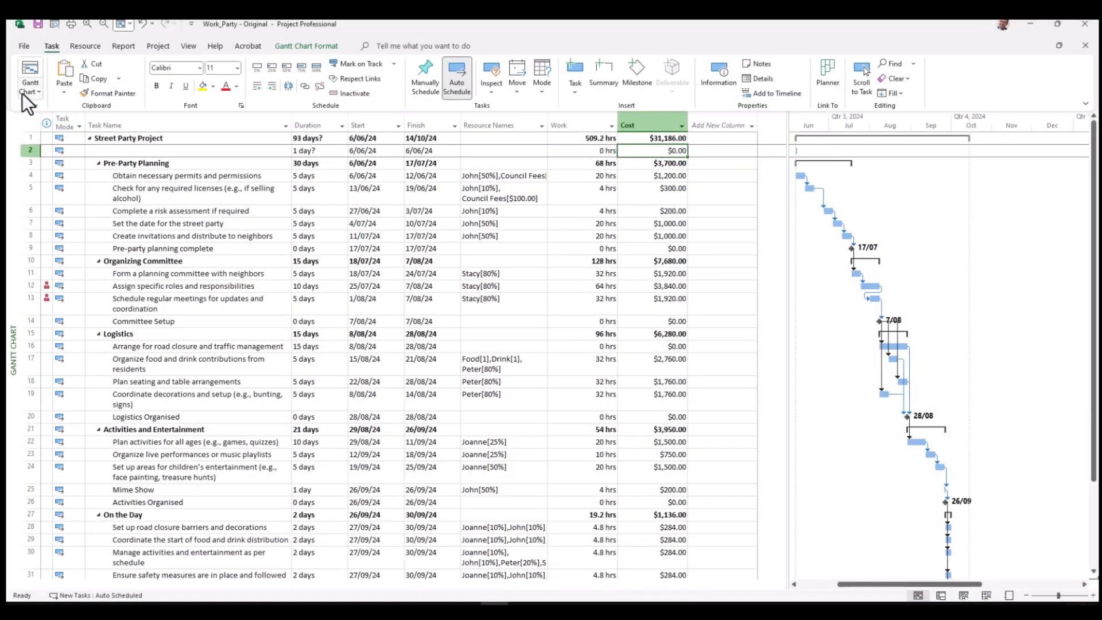
left_click(29, 91)
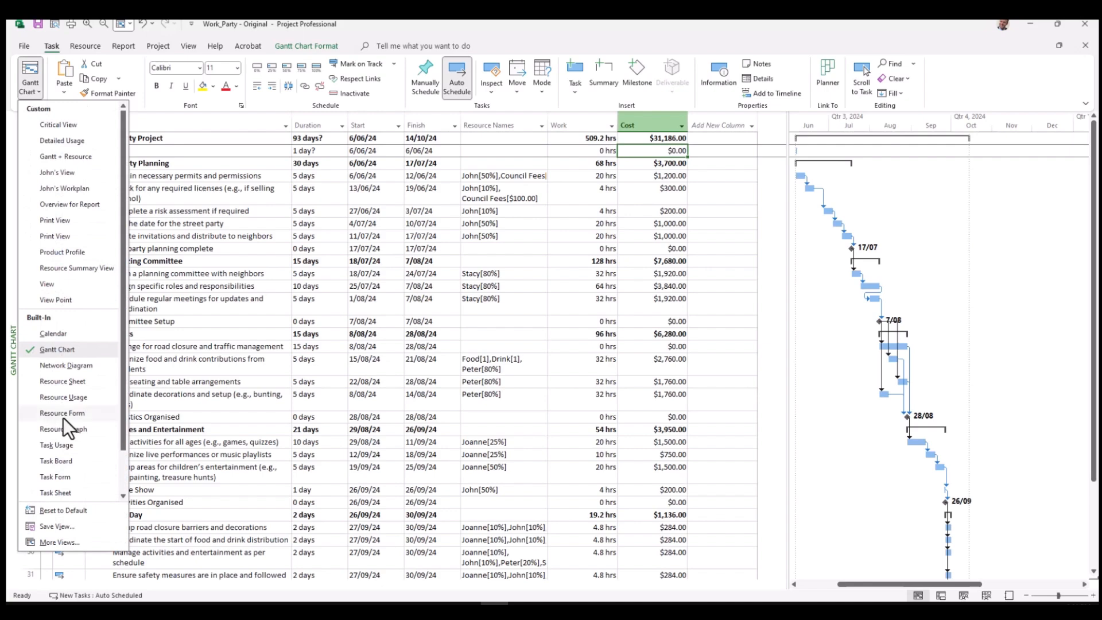
left_click(74, 381)
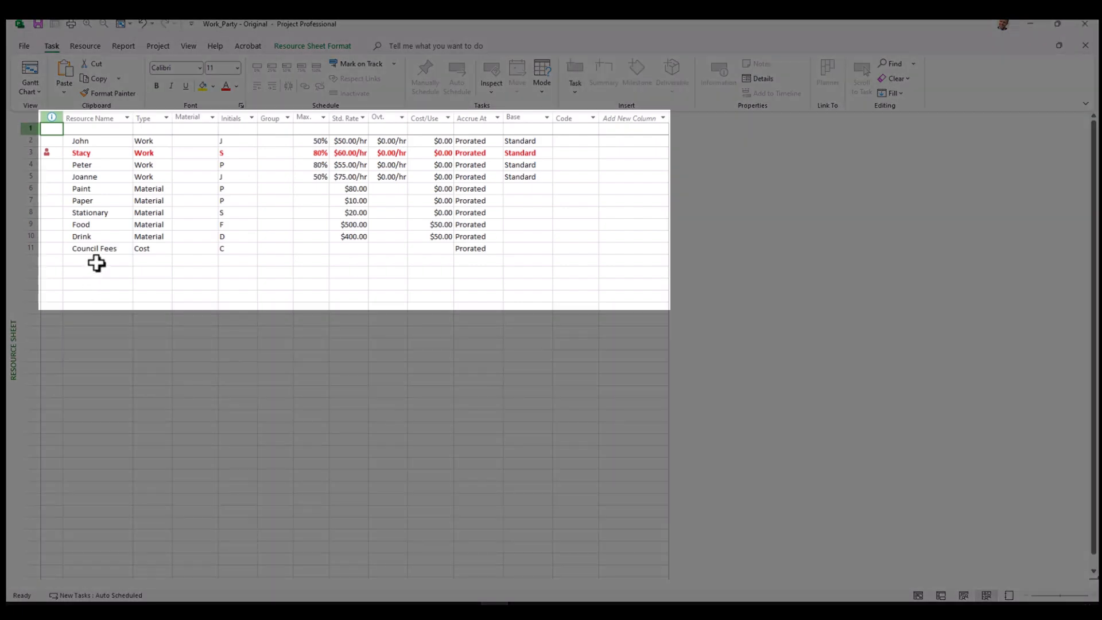
- Add a resource named Funding below Council Fees and set its type to Cost
left_click(96, 262)
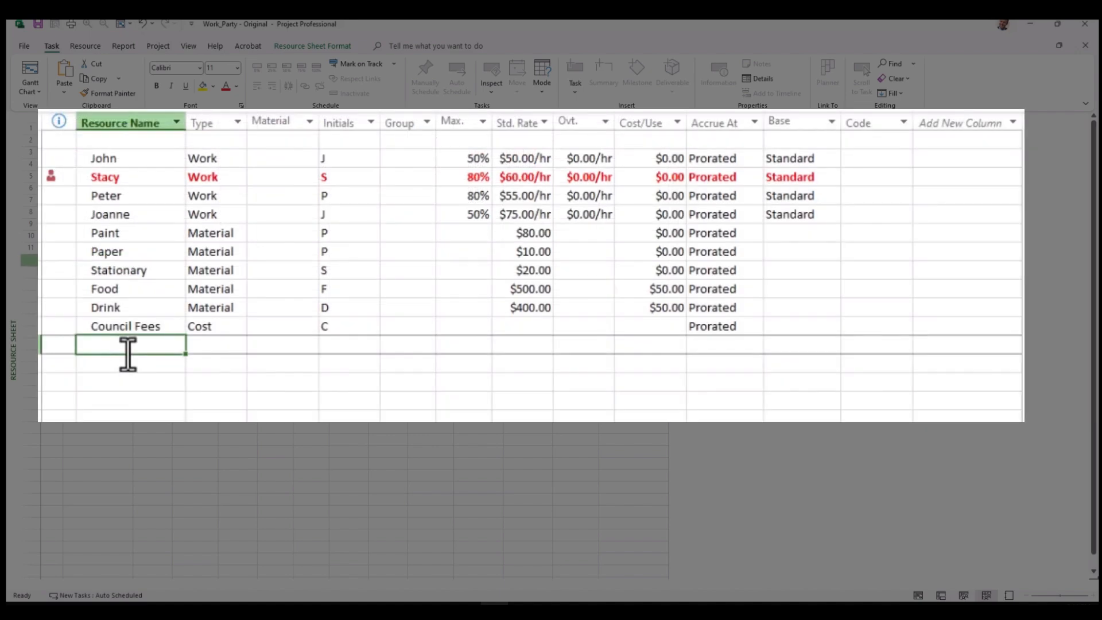
type("Funding")
key("Tab")
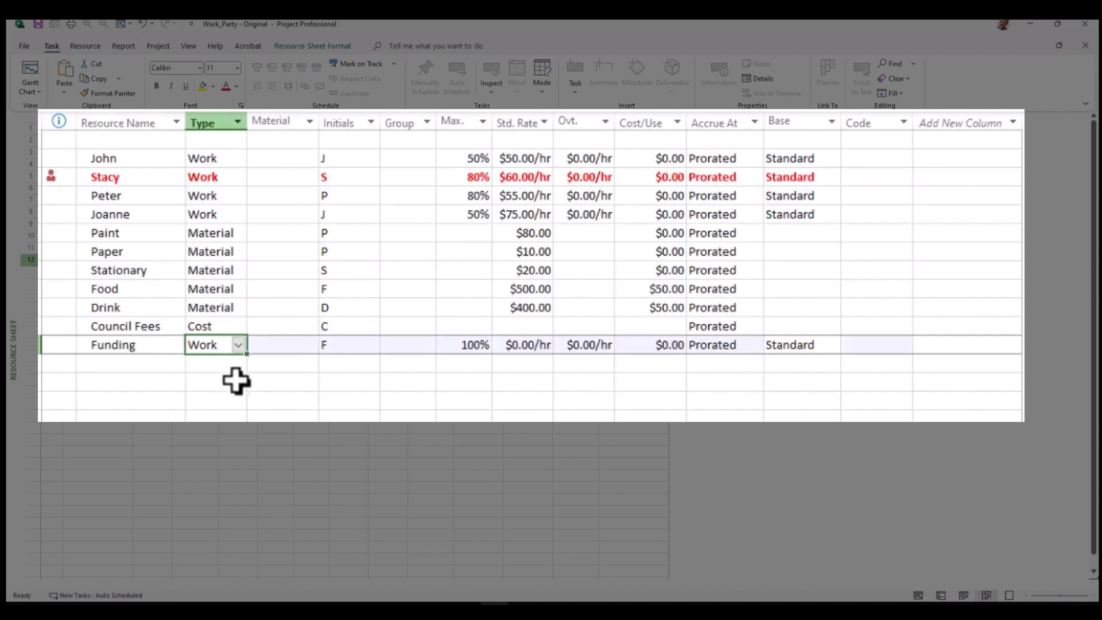
left_click(240, 347)
left_click(240, 346)
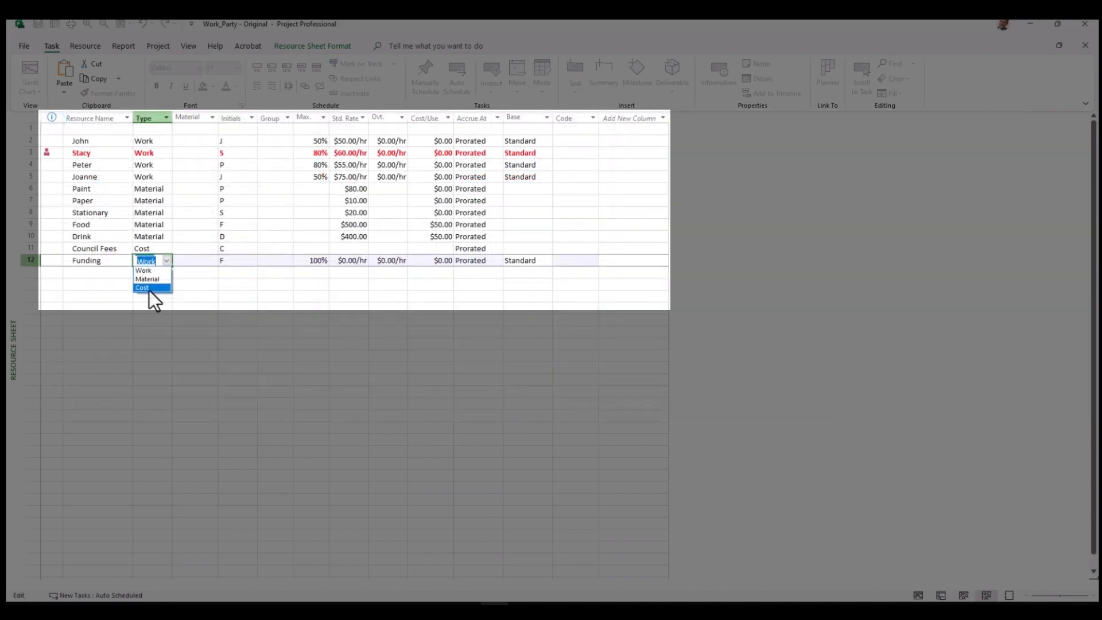
left_click(151, 289)
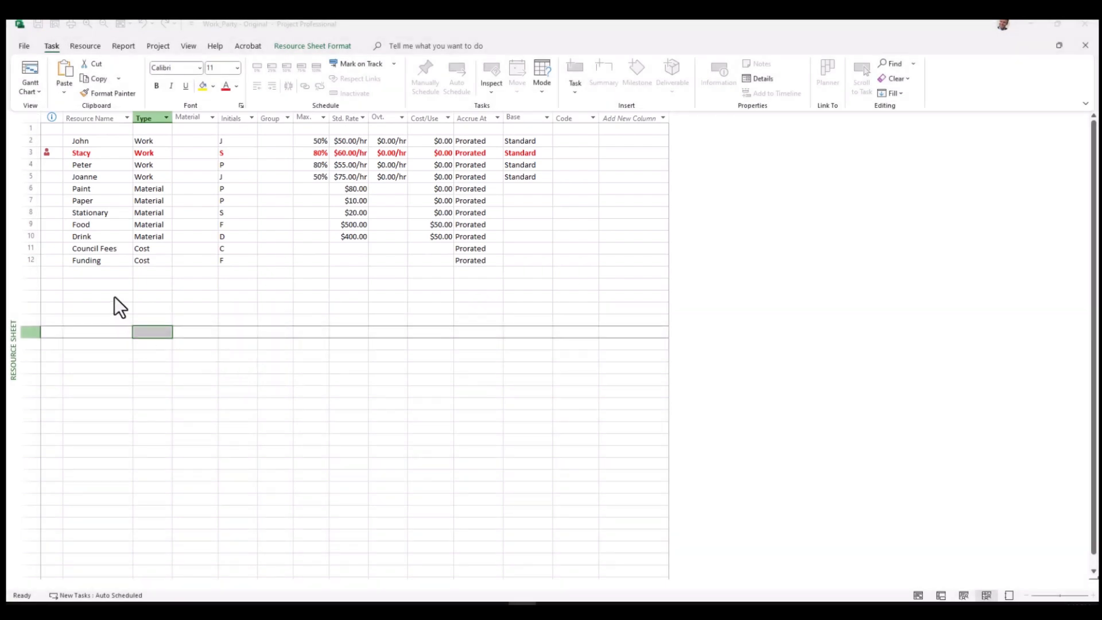
- Mark the Funding cost resource as a budget resource in its resource information
left_click(102, 260)
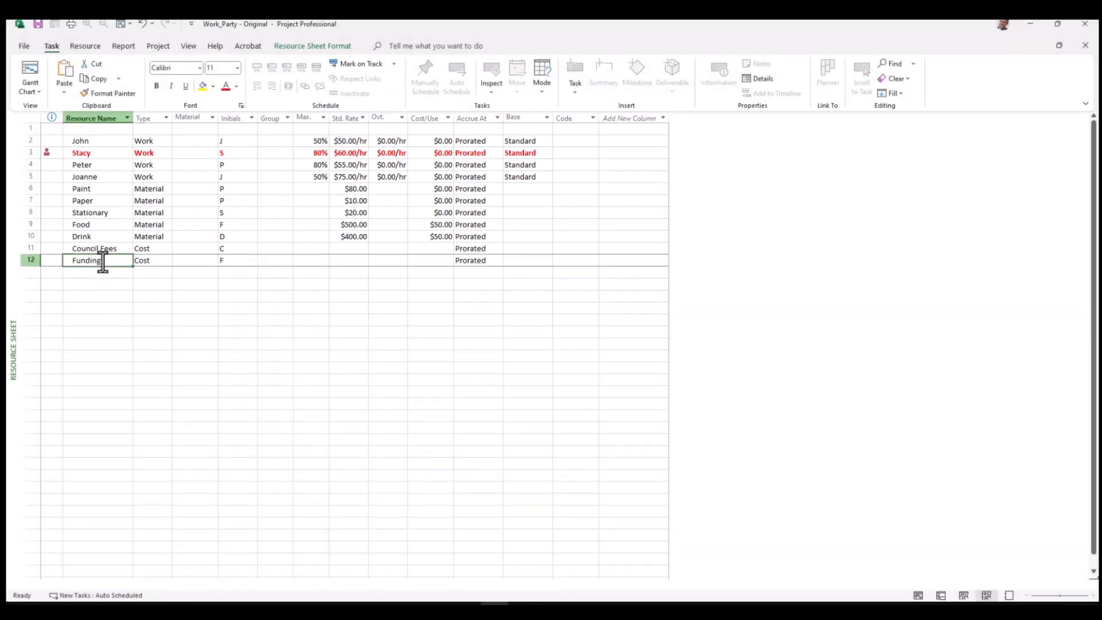
double_click(102, 262)
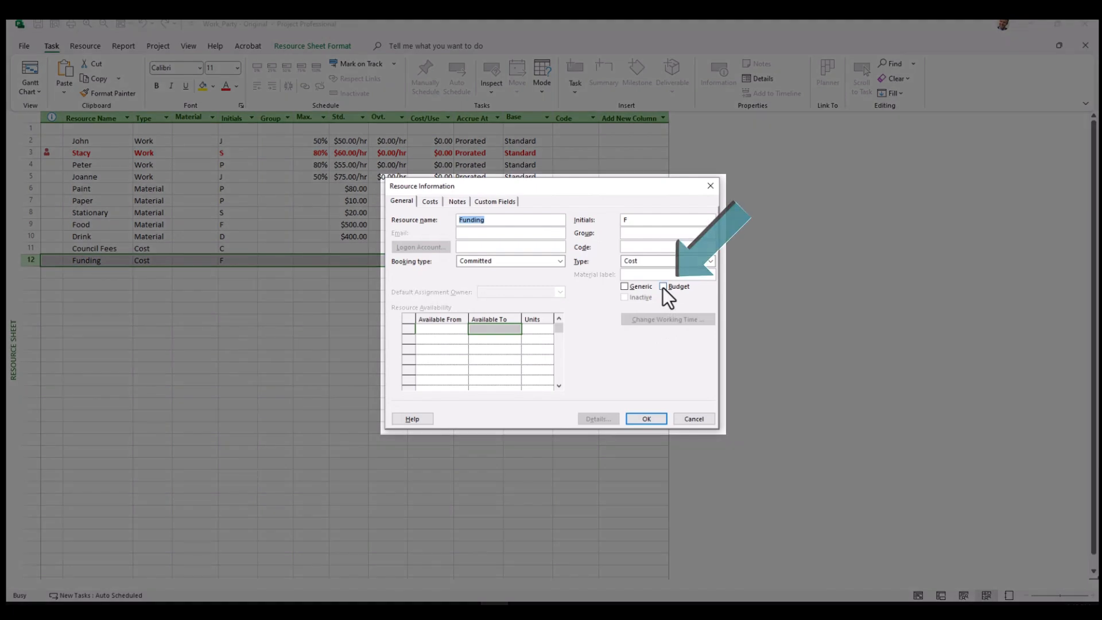
left_click(663, 286)
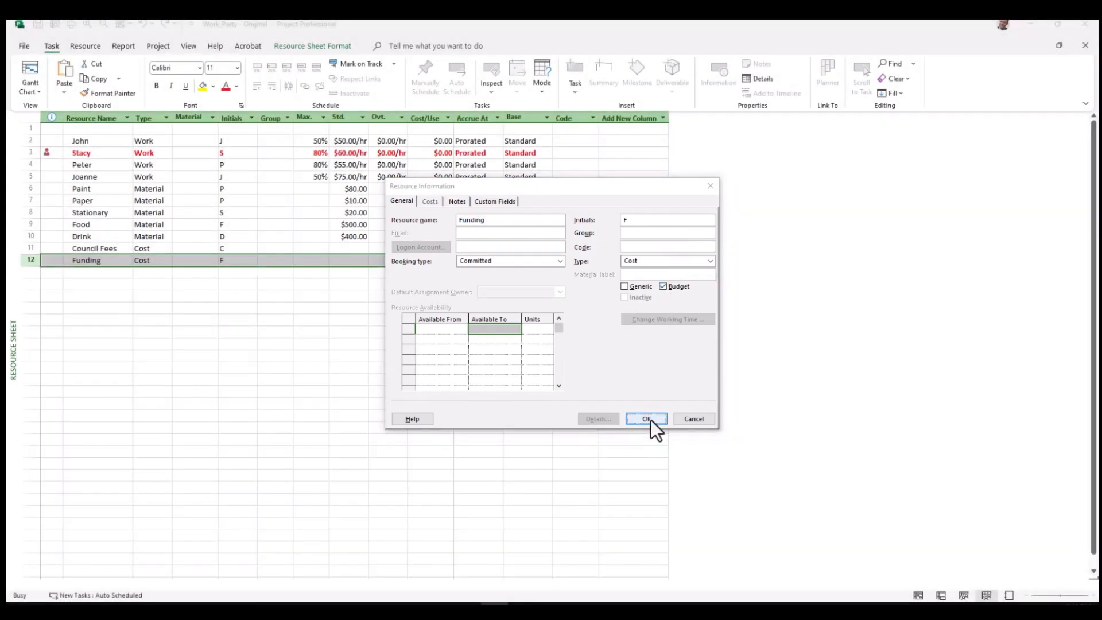
left_click(648, 420)
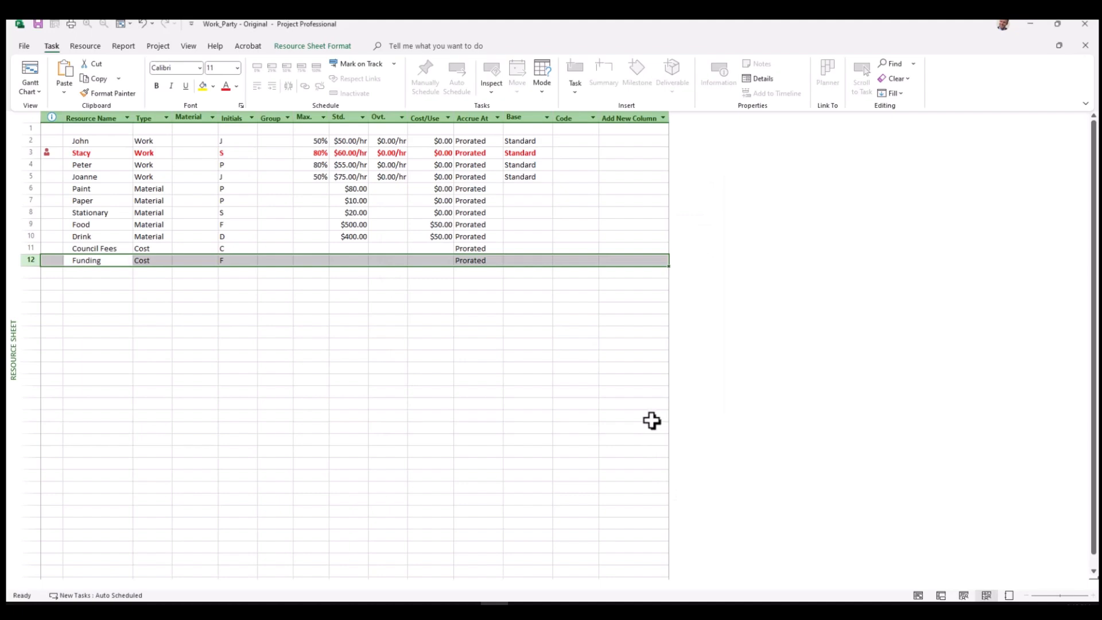
- Return to the Gantt Chart view and add a Budget Cost column after the Cost column
left_click(31, 91)
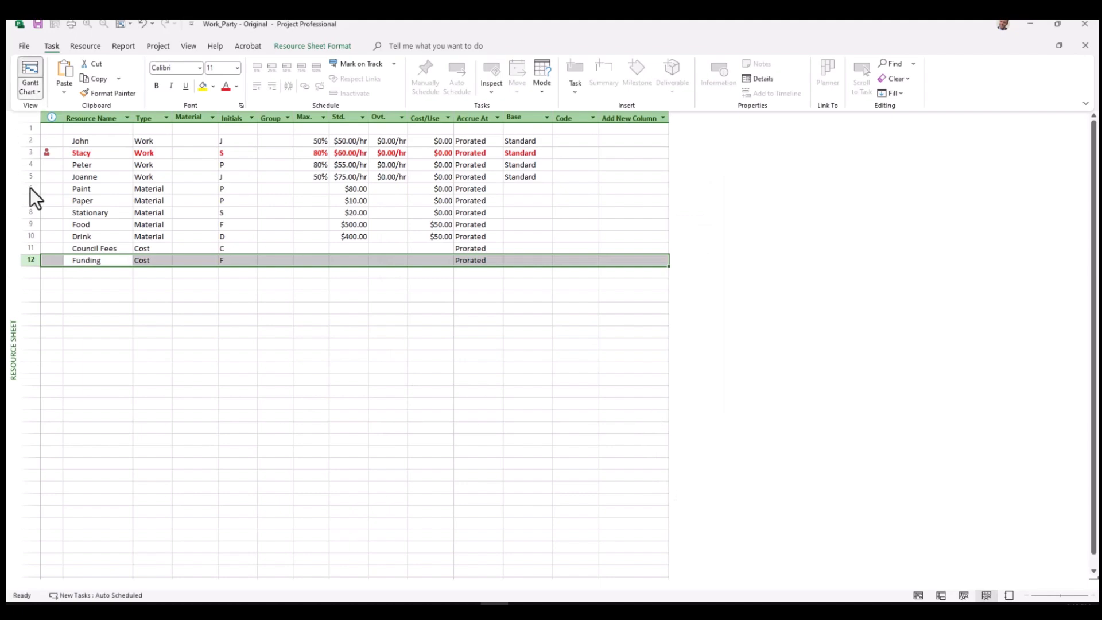
left_click(54, 354)
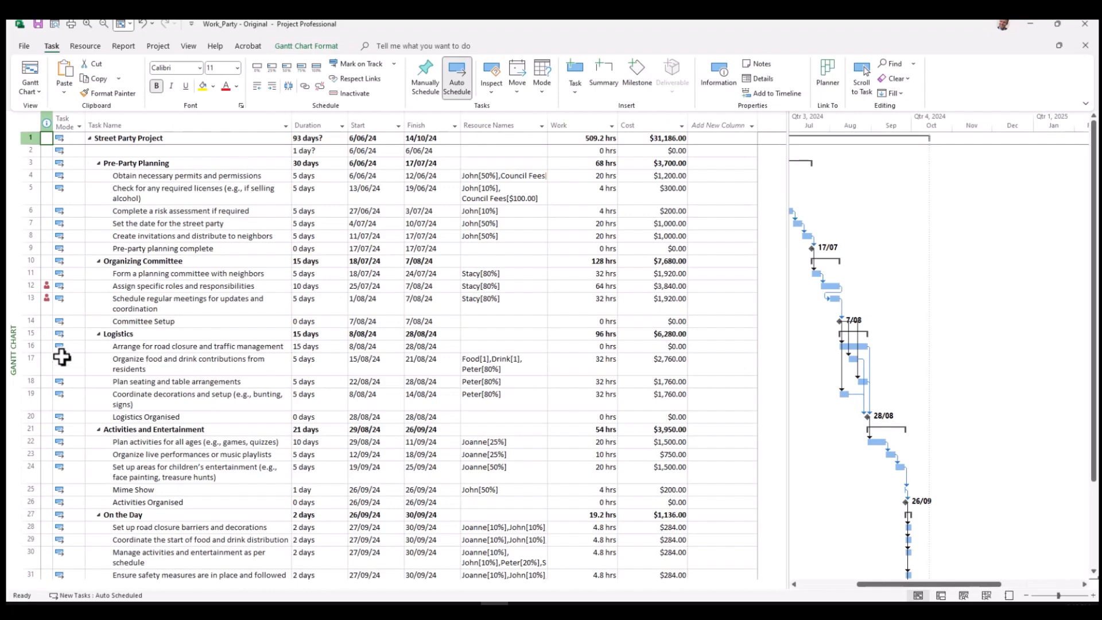
left_click(753, 125)
scroll(746, 273, "down", 2)
scroll(751, 274, "down", 5)
left_click(707, 371)
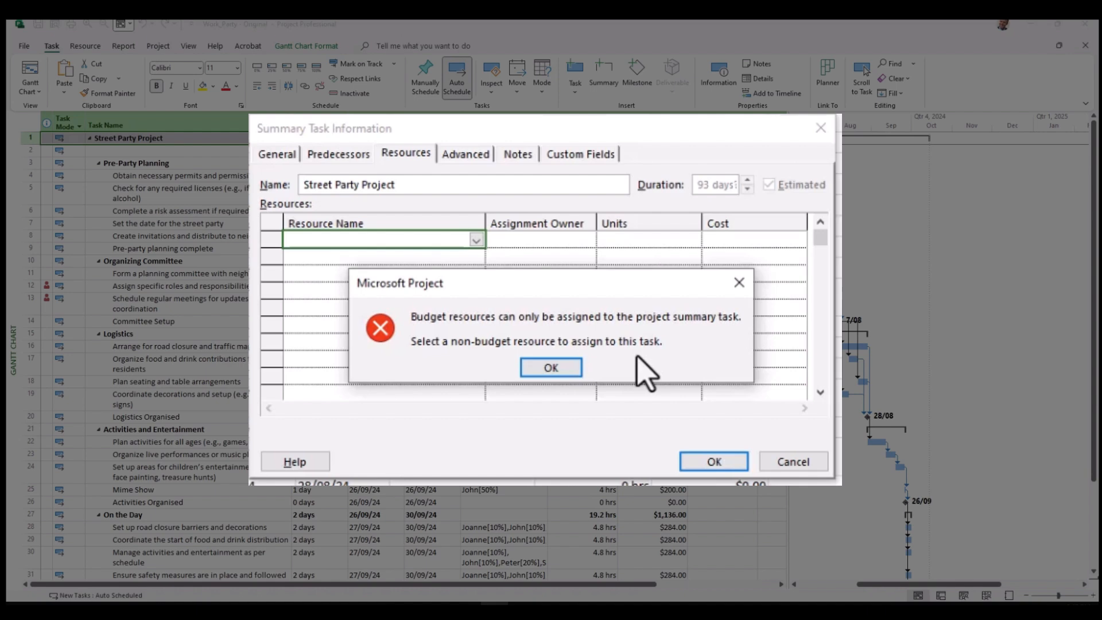
- Close the Street Party Project task information without assigning a resource and show the project summary task
left_click(556, 351)
left_click(715, 403)
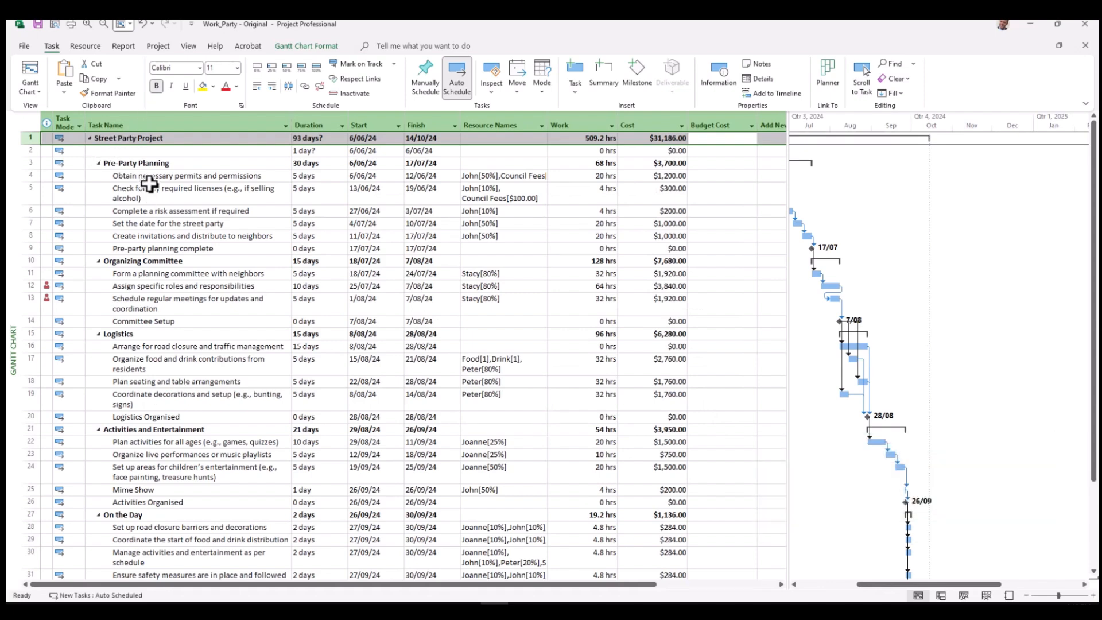
left_click(316, 47)
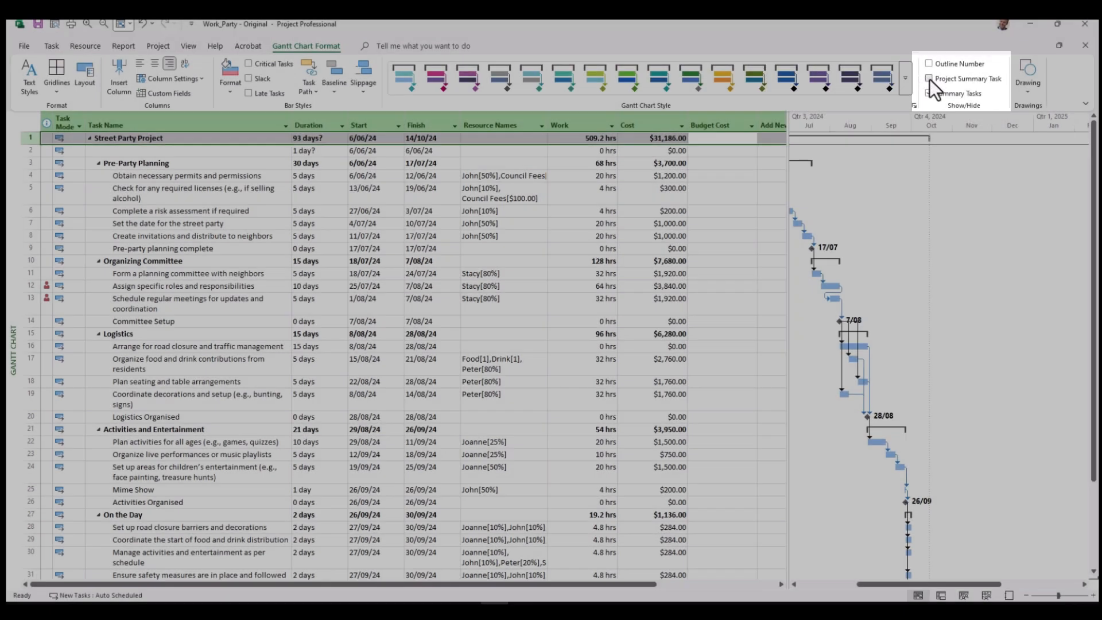
left_click(930, 78)
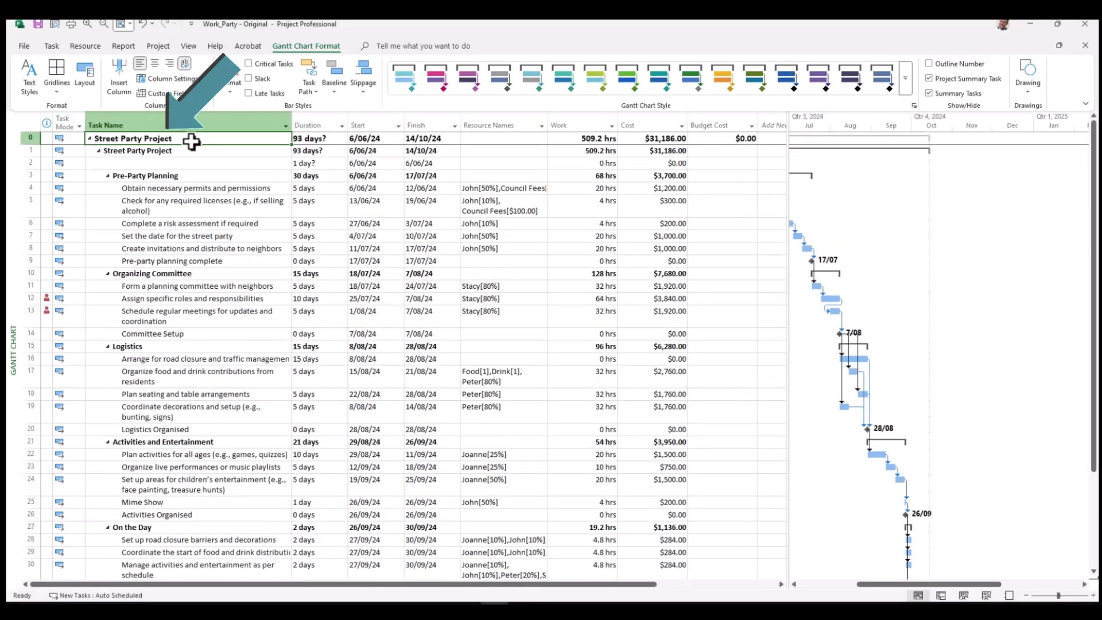
double_click(726, 140)
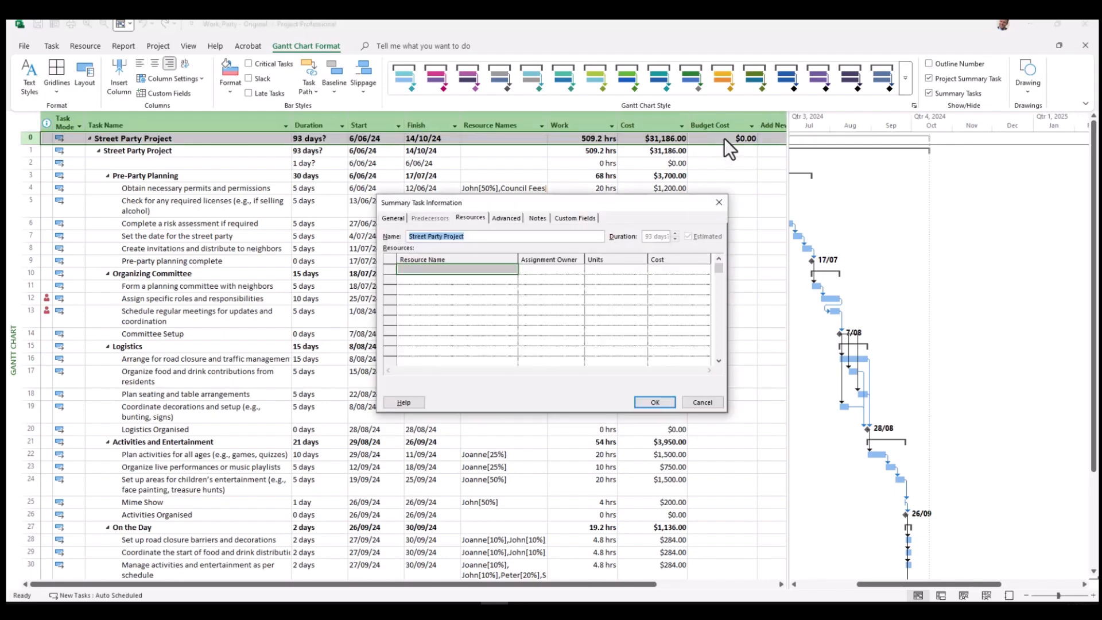
left_click(480, 270)
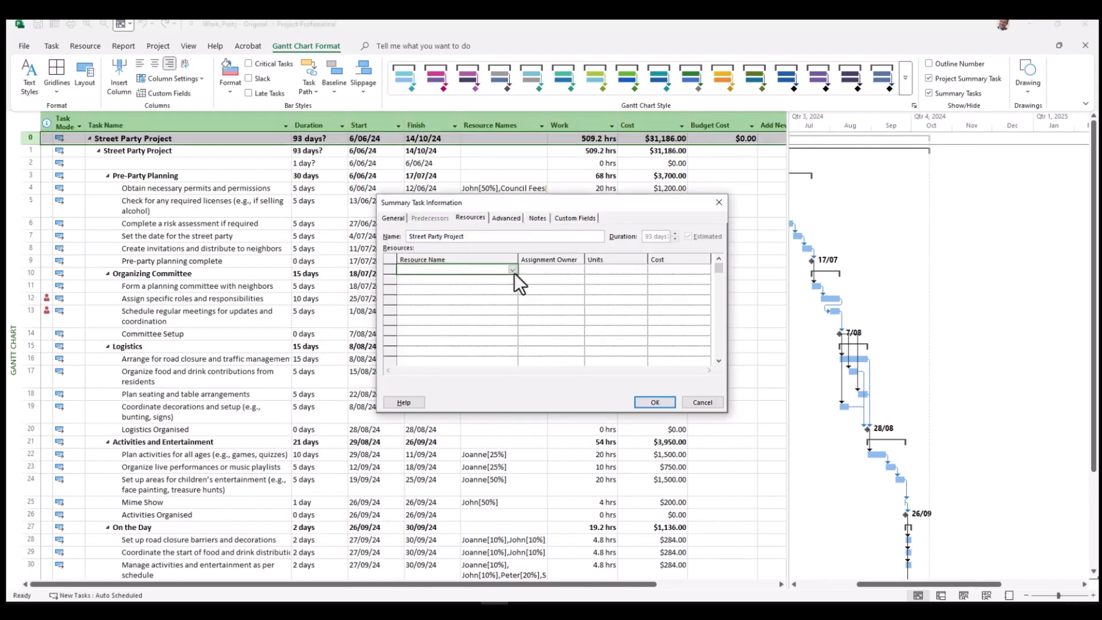
left_click(506, 271)
left_click(412, 304)
left_click(683, 270)
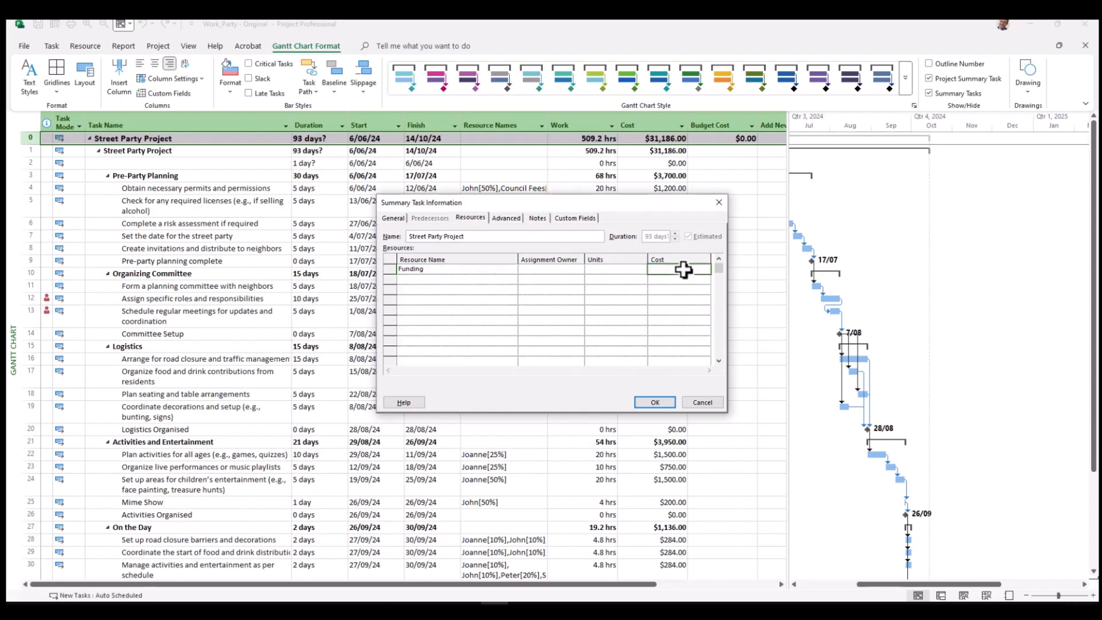
left_click(705, 403)
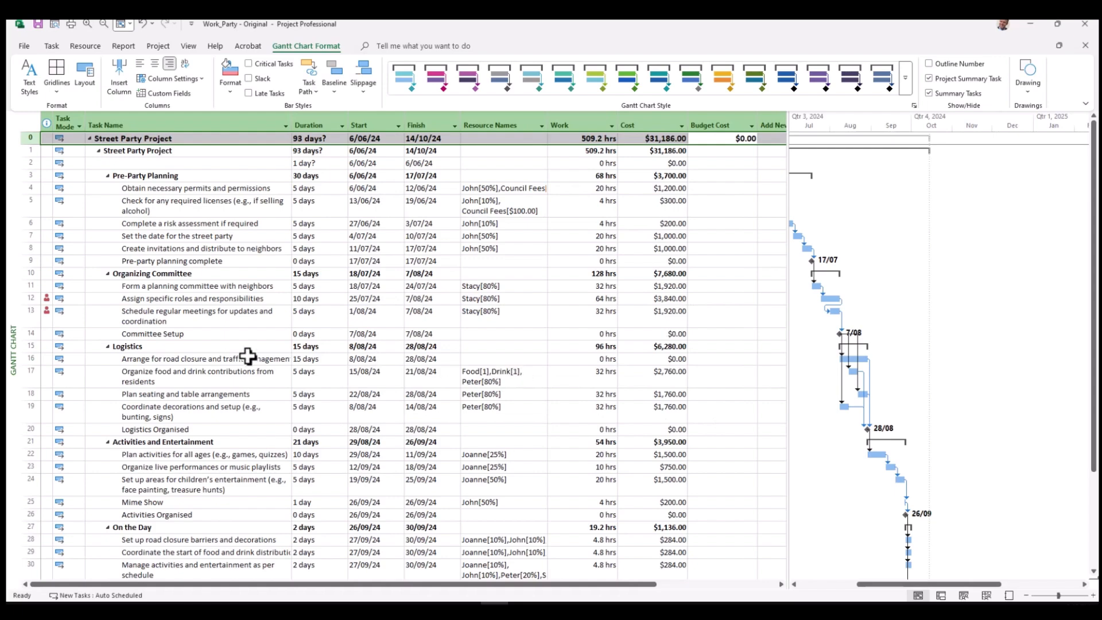
- Switch to the Task Usage view and add a Budget Cost column to its widened table
left_click(53, 50)
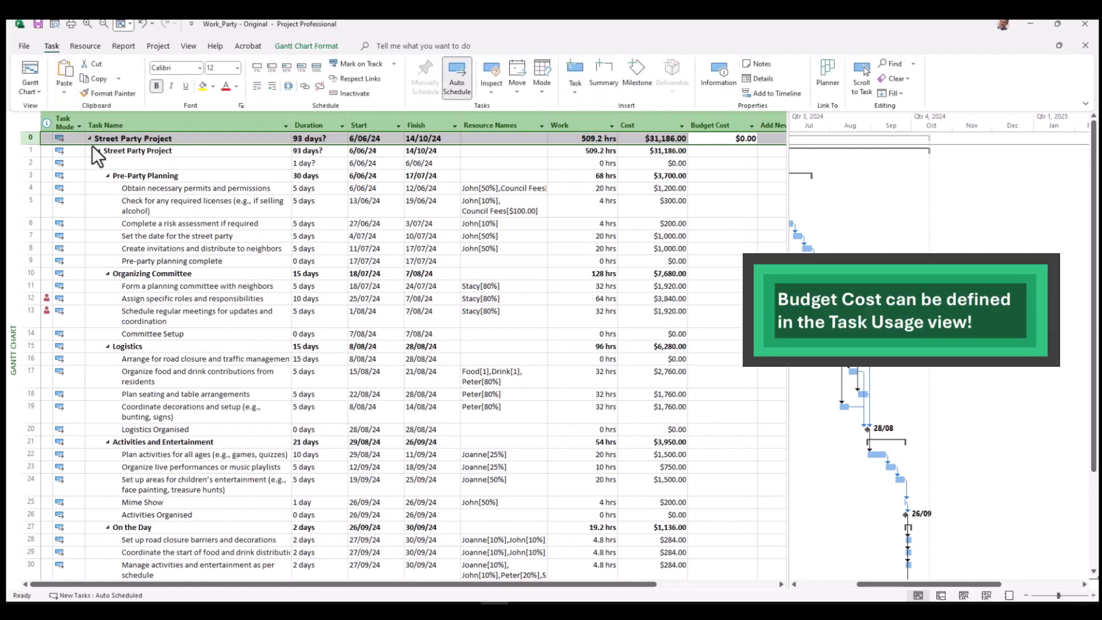
left_click(33, 88)
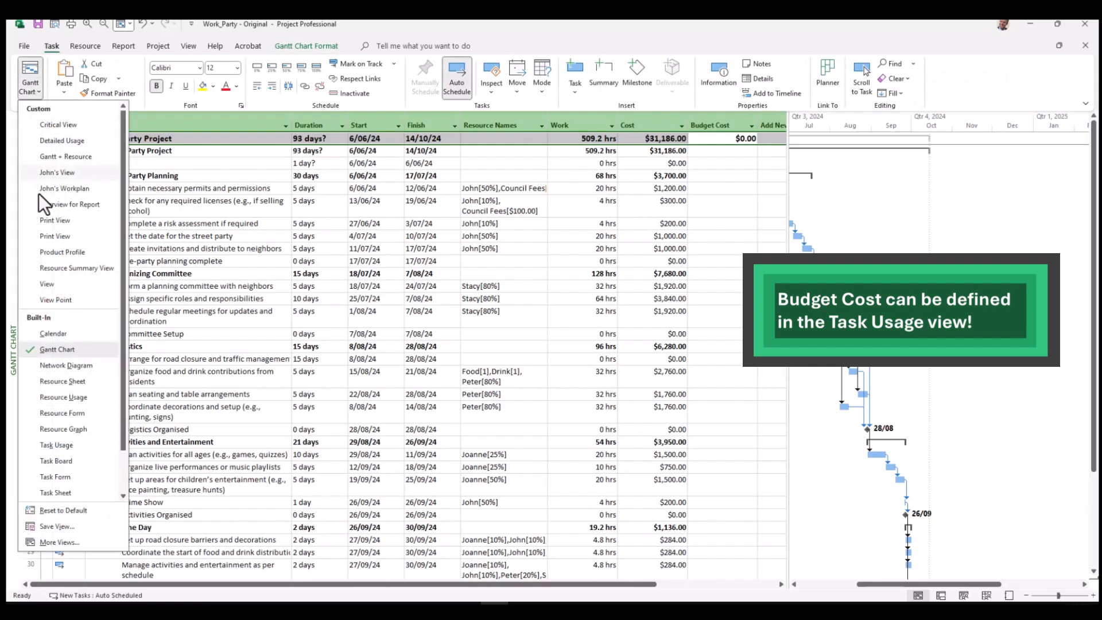
left_click(55, 446)
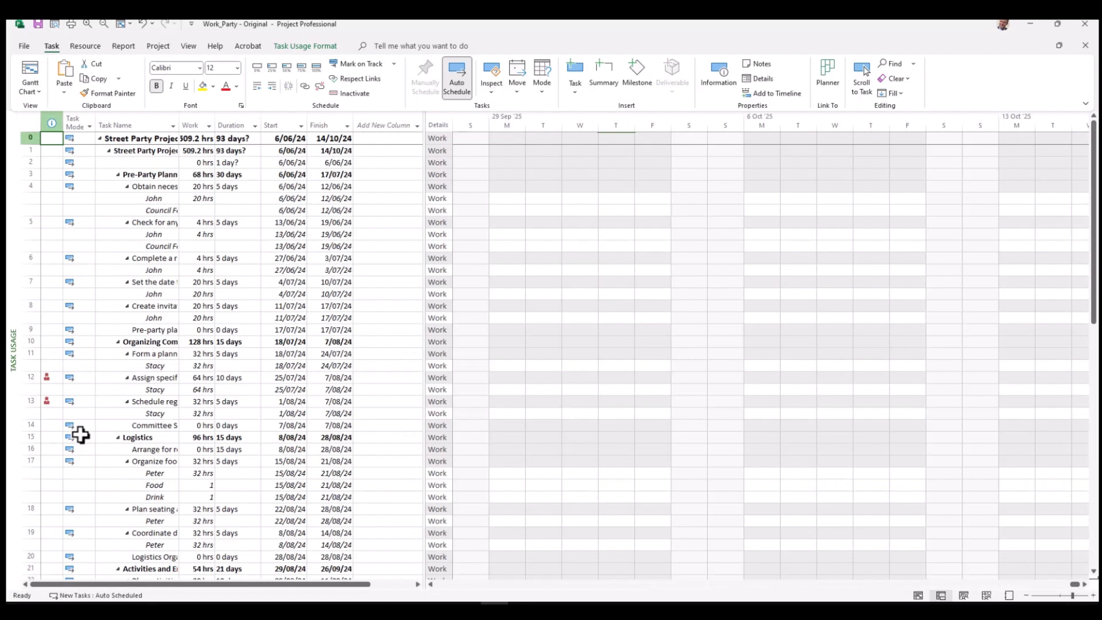
left_click_drag(424, 192, 522, 197)
left_click(416, 122)
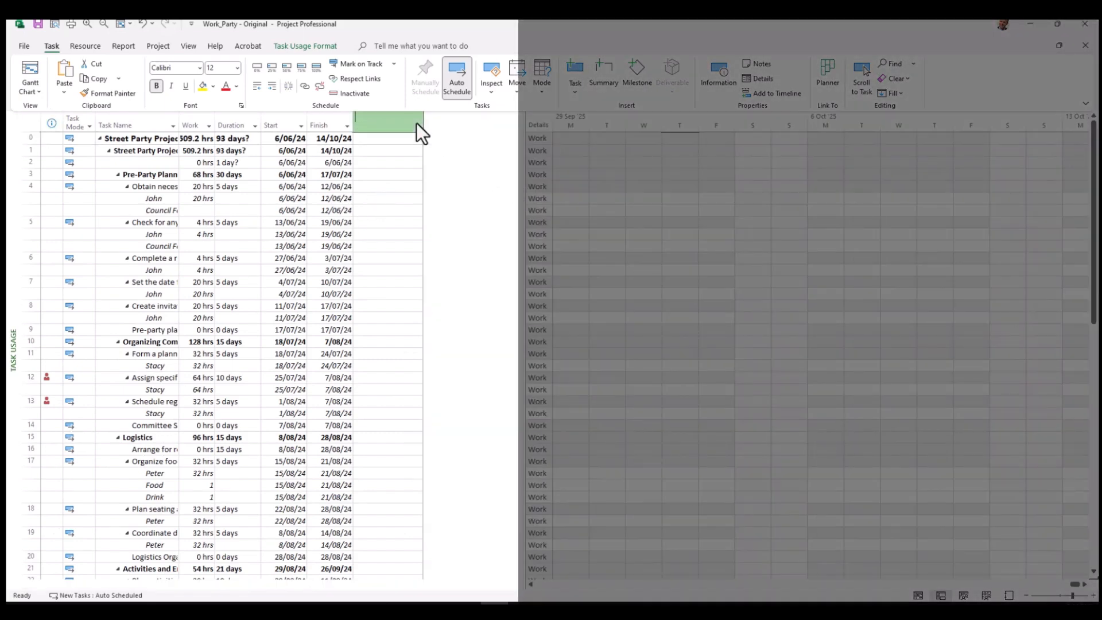
left_click_drag(471, 164, 466, 309)
left_click(384, 345)
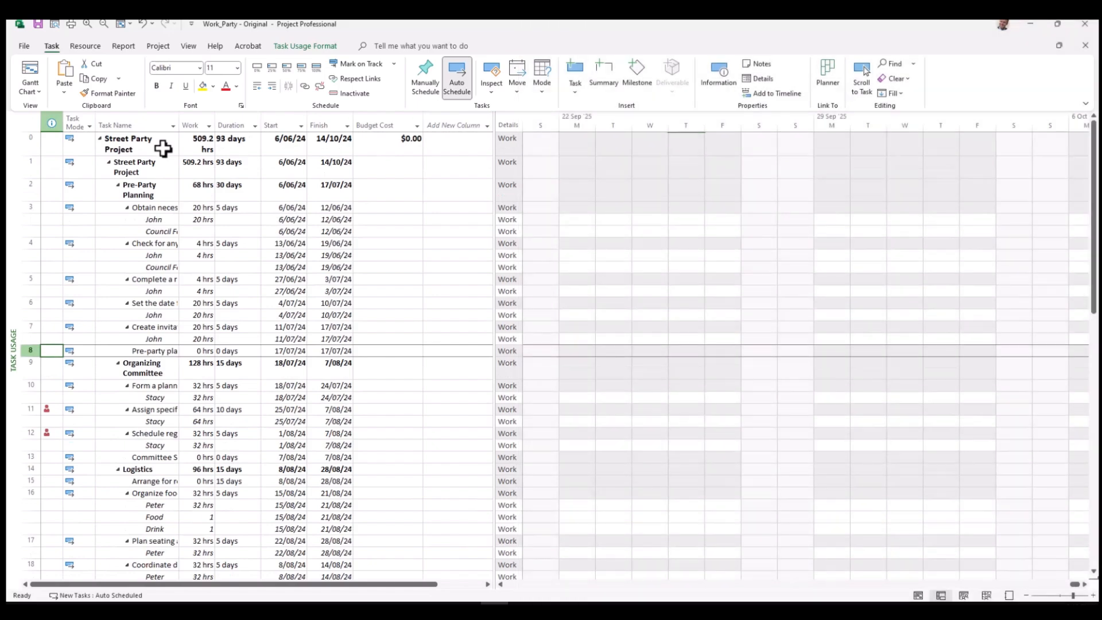
- Assign the Funding resource to the Street Party Project summary task in row 0
left_click(163, 148)
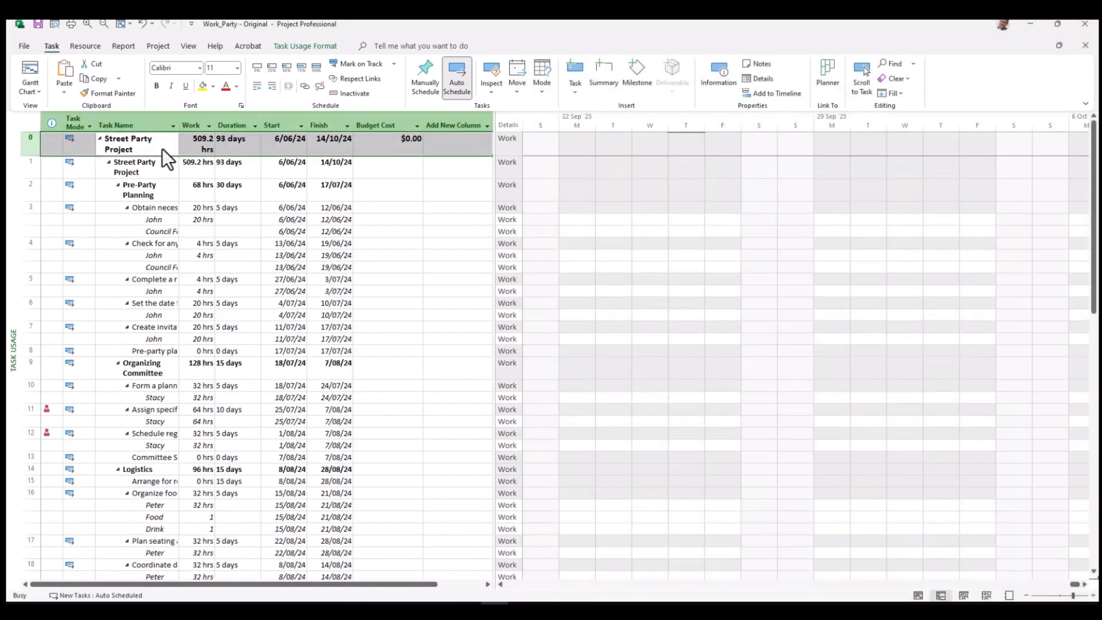
double_click(162, 149)
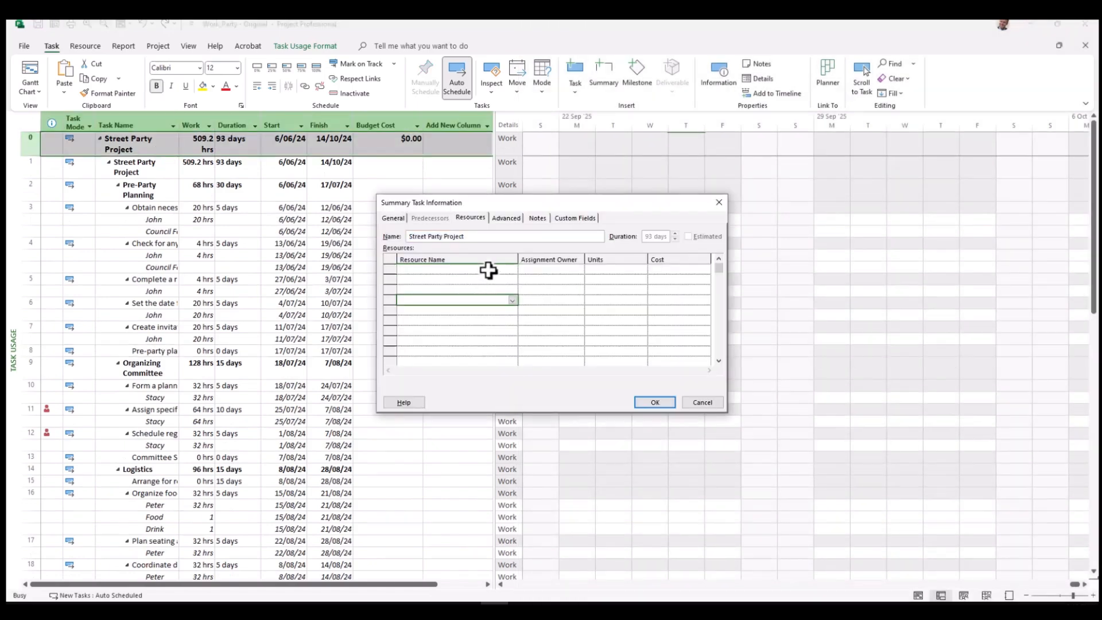
left_click(487, 270)
left_click(514, 270)
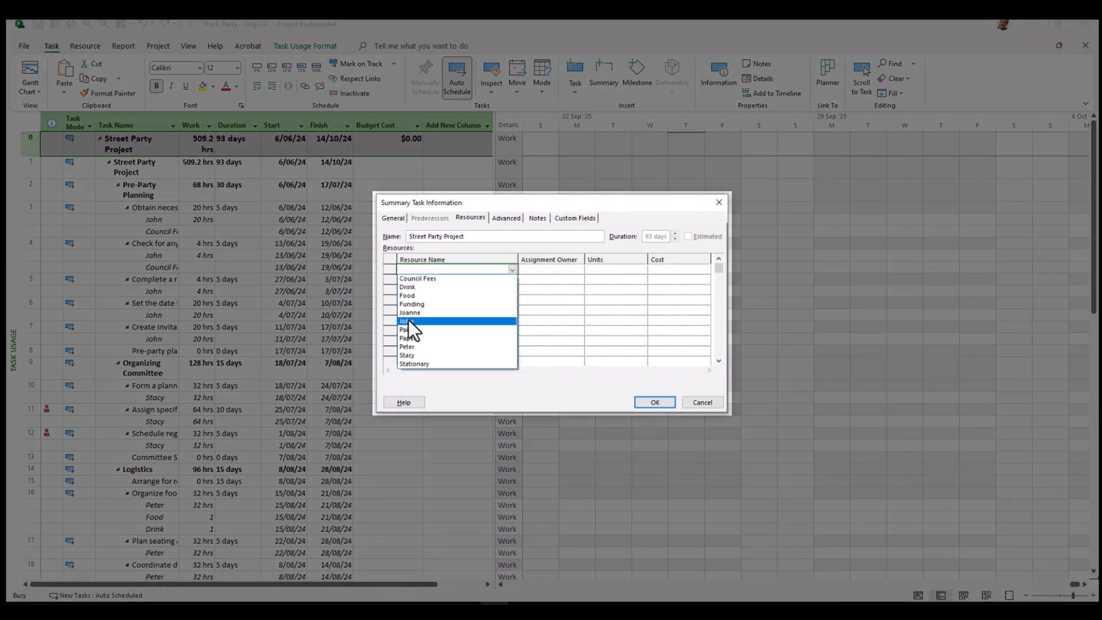
left_click(418, 304)
left_click(654, 402)
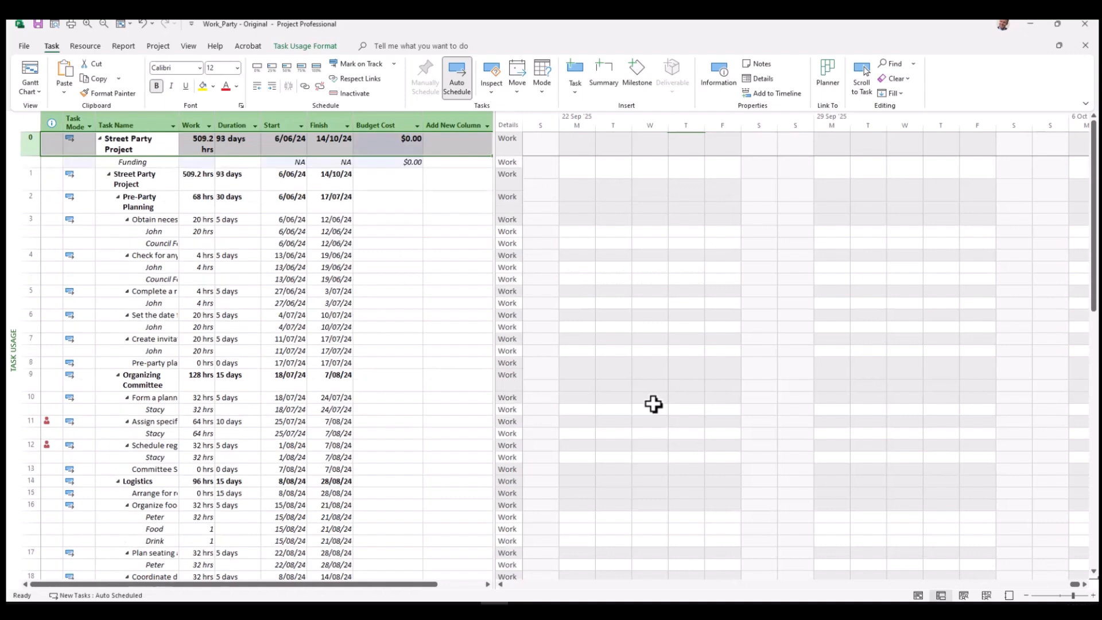
- Set the Budget Cost of the Funding assignment to 35000 and return to the Gantt Chart view
left_click(405, 166)
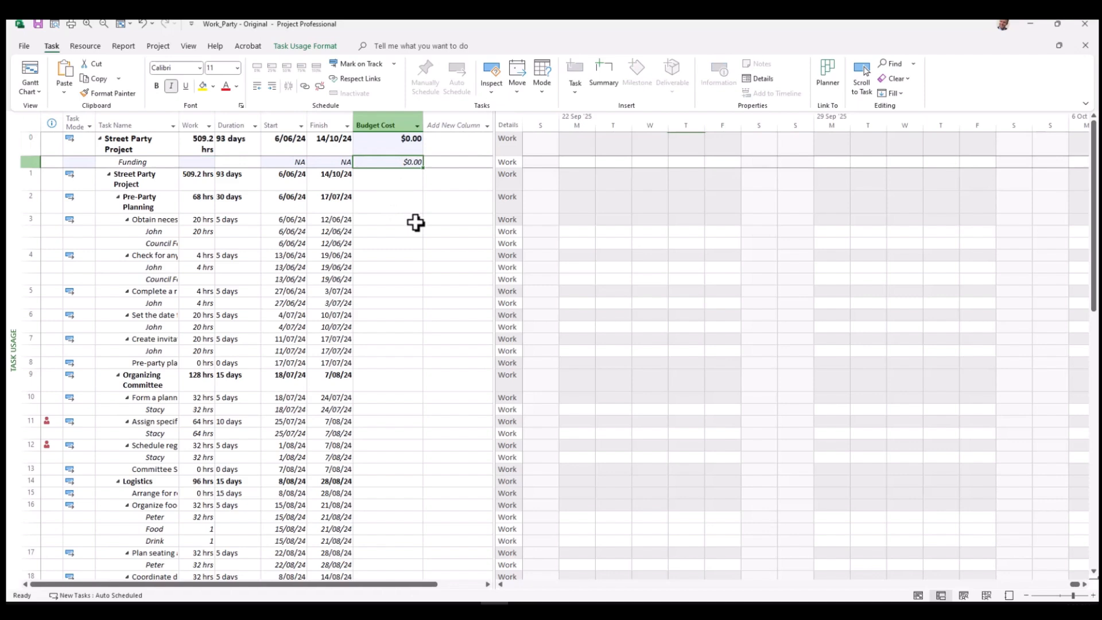
type("35000")
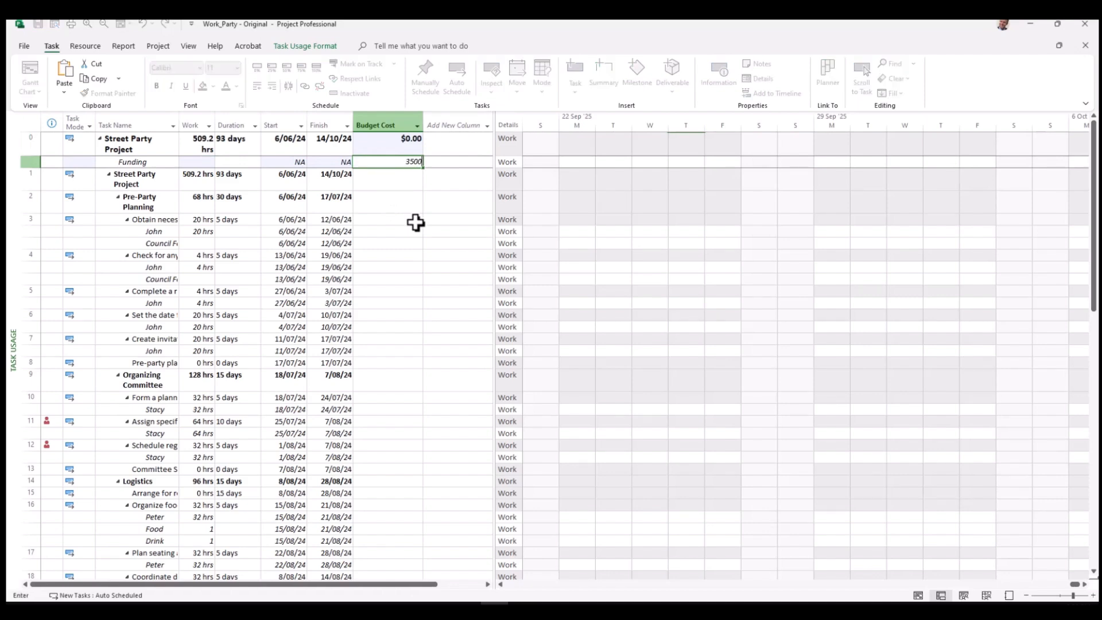
key("Return")
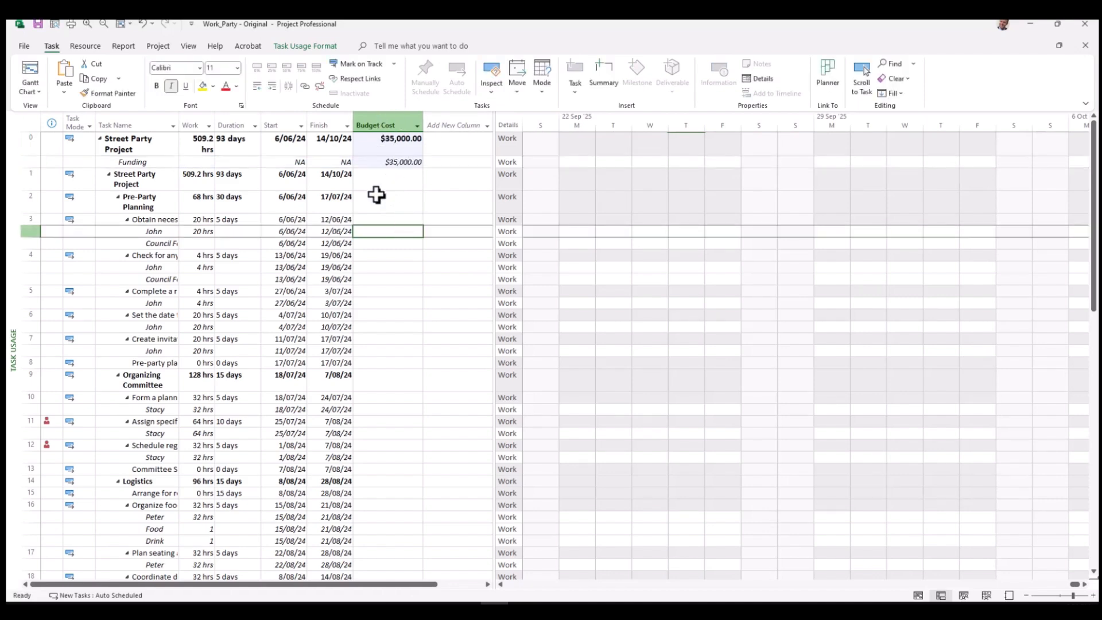
left_click(26, 91)
left_click(61, 350)
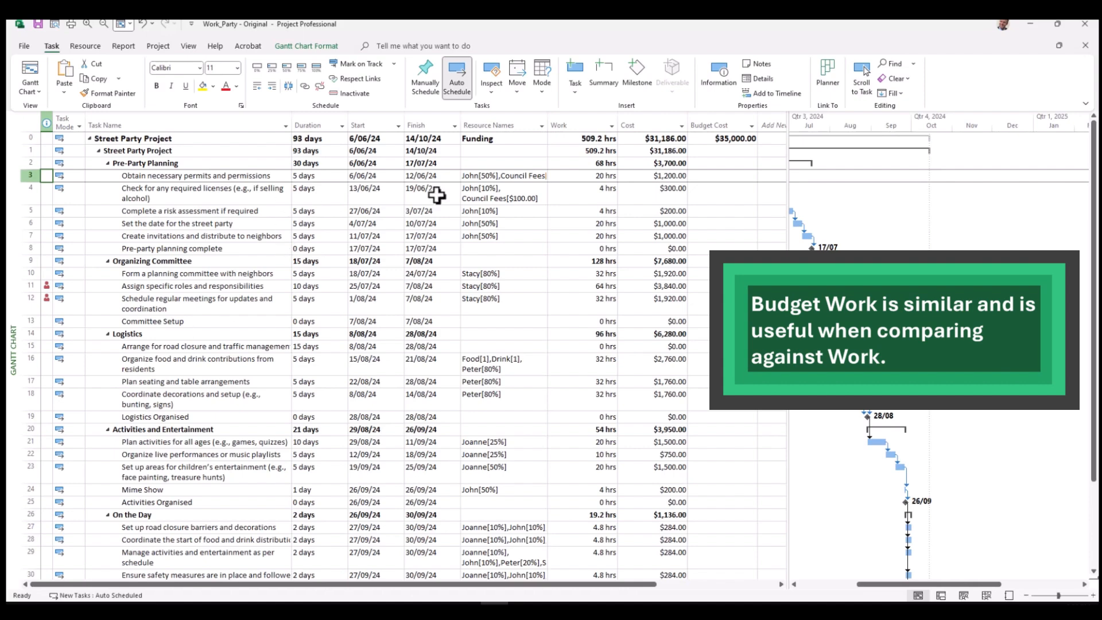
left_click(570, 139)
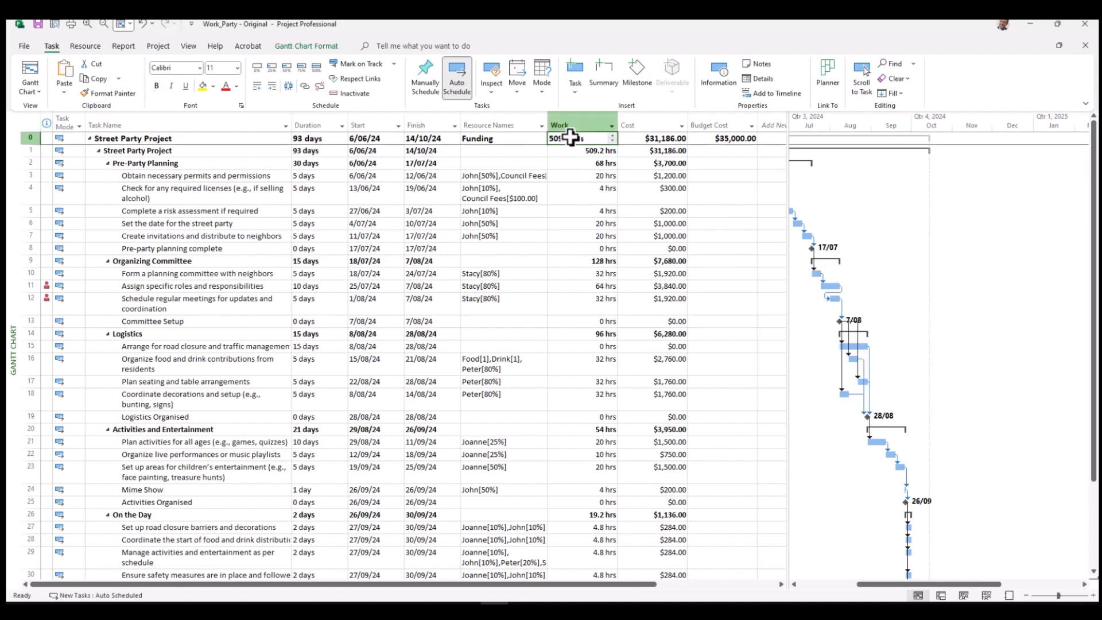
left_click(715, 138)
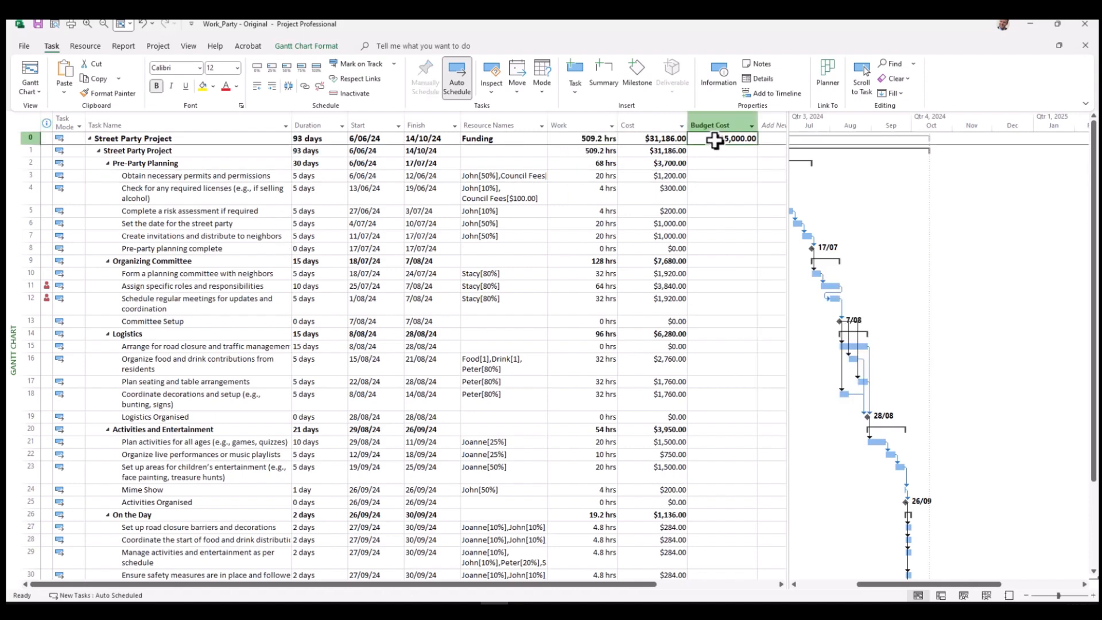
left_click(466, 298)
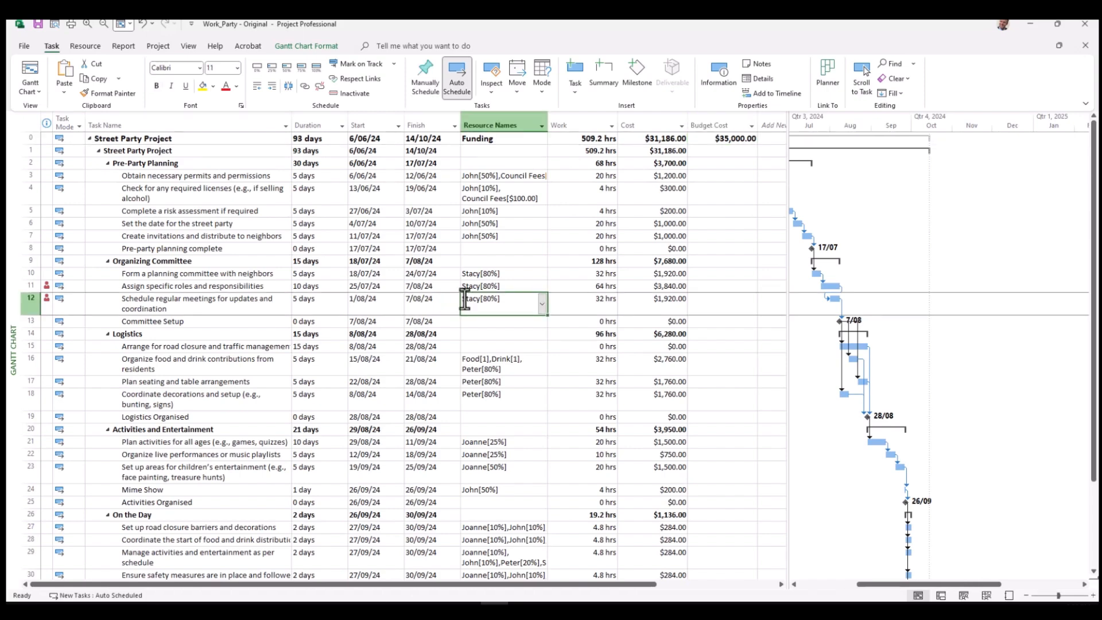
- Generate the Budget Cost Report visual report in Excel and remove Actual Cost and Baseline Cost from its chart
left_click(122, 47)
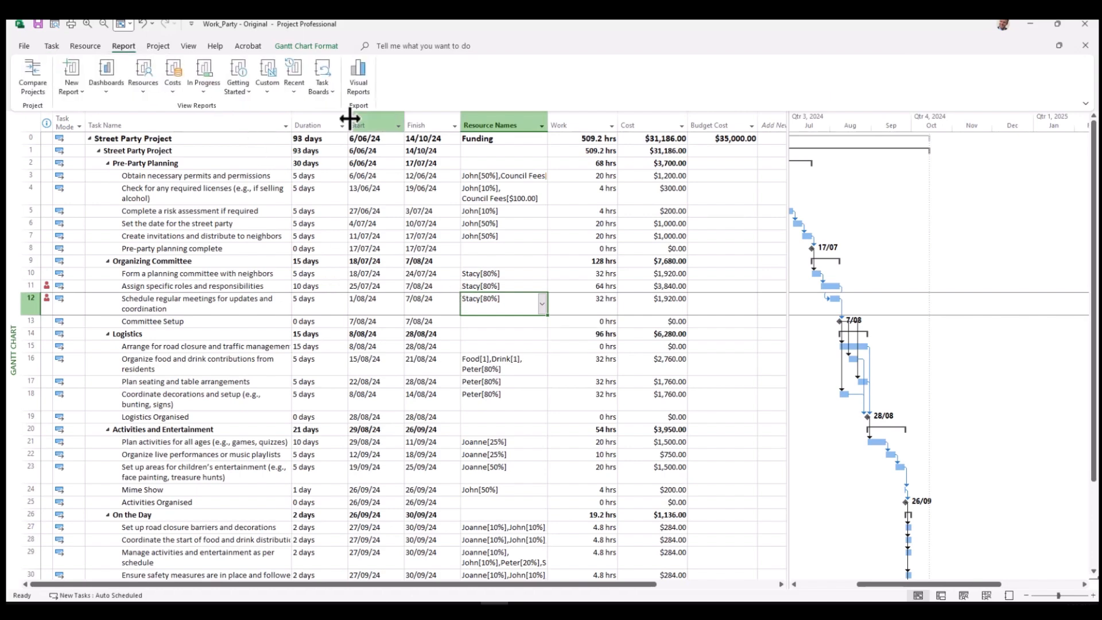
left_click(358, 79)
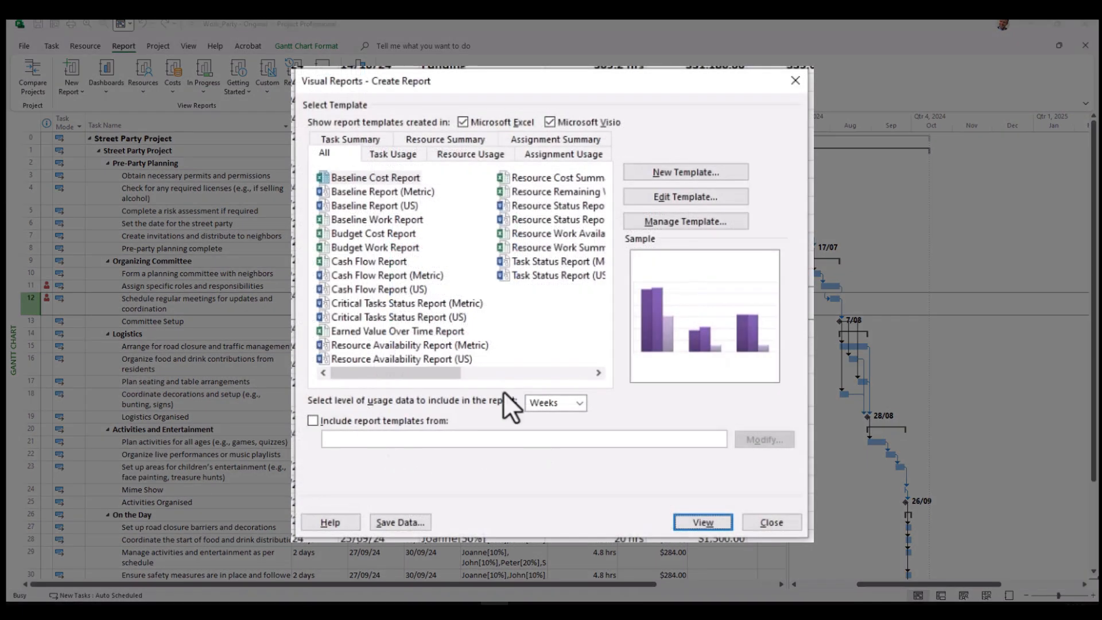
left_click(384, 235)
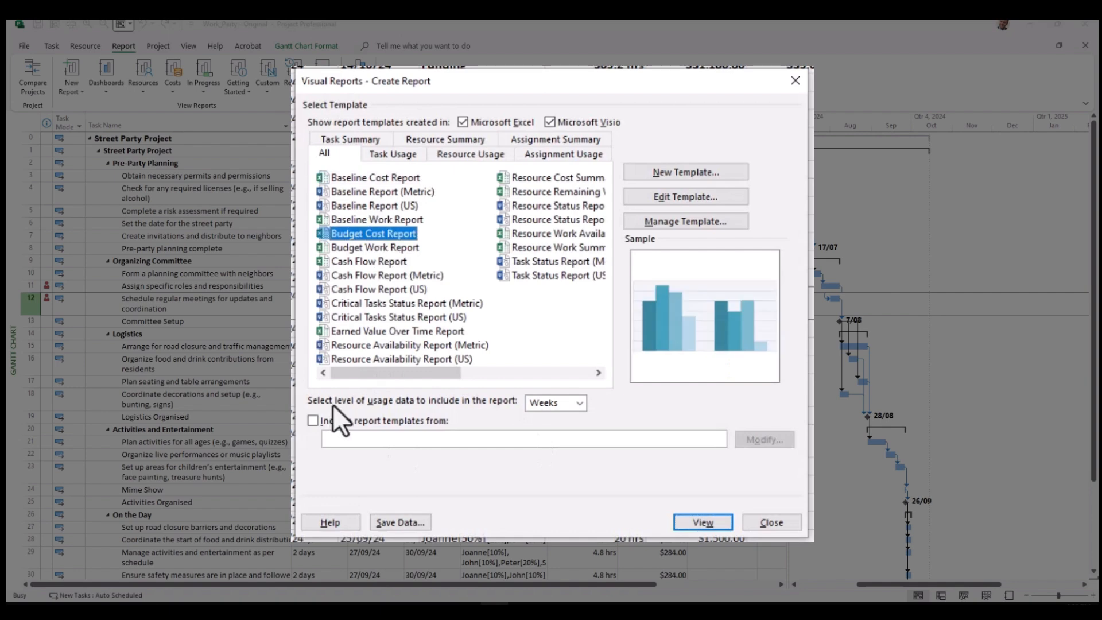
left_click(705, 522)
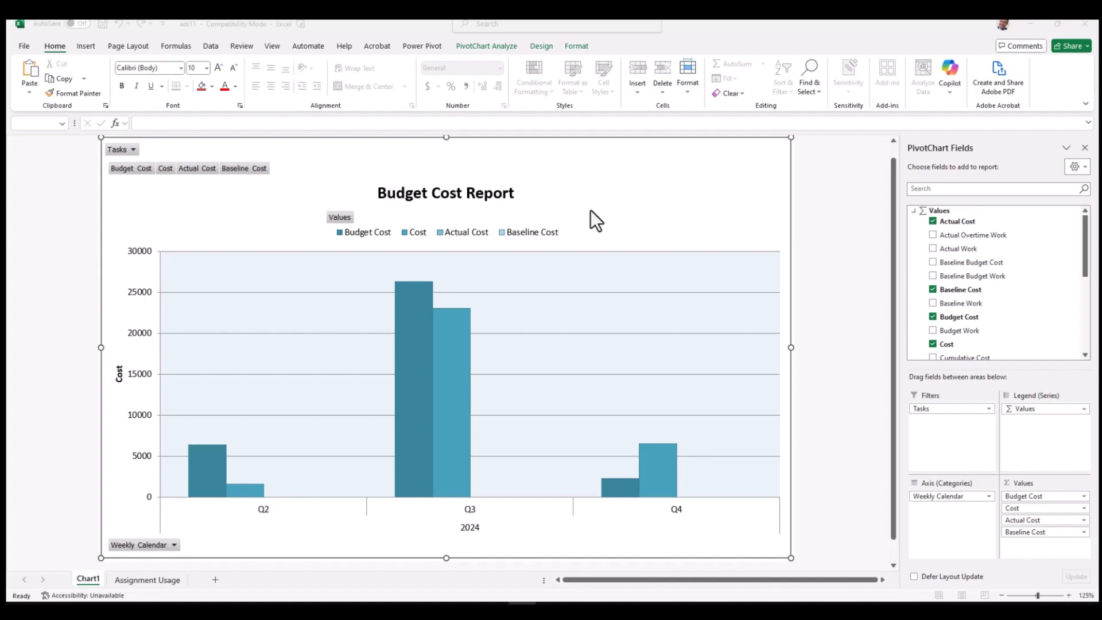
left_click(933, 222)
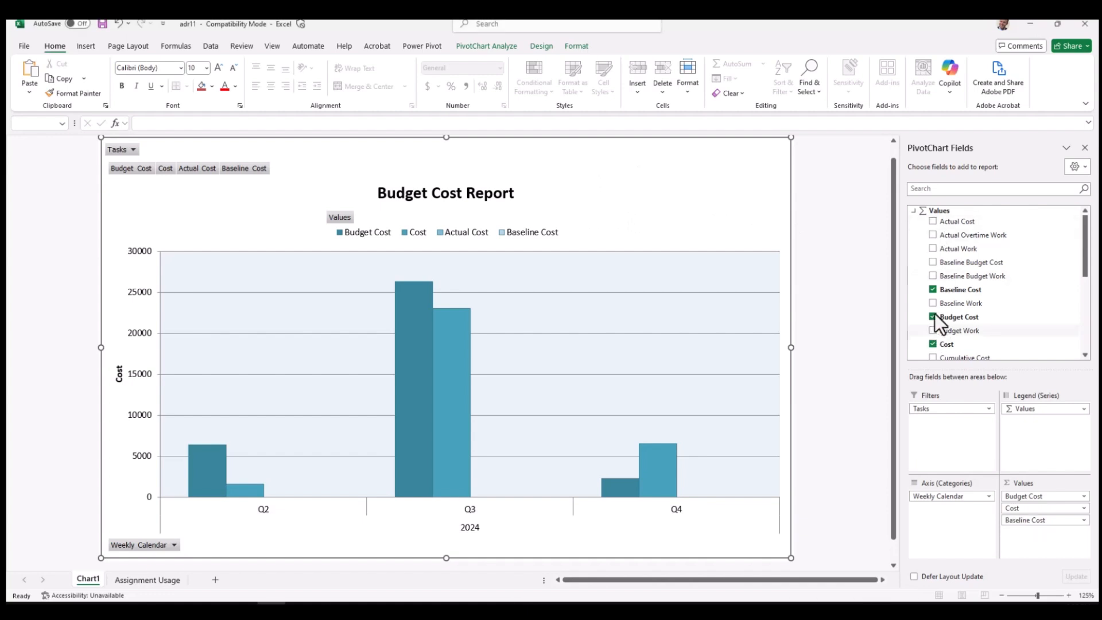
left_click(933, 290)
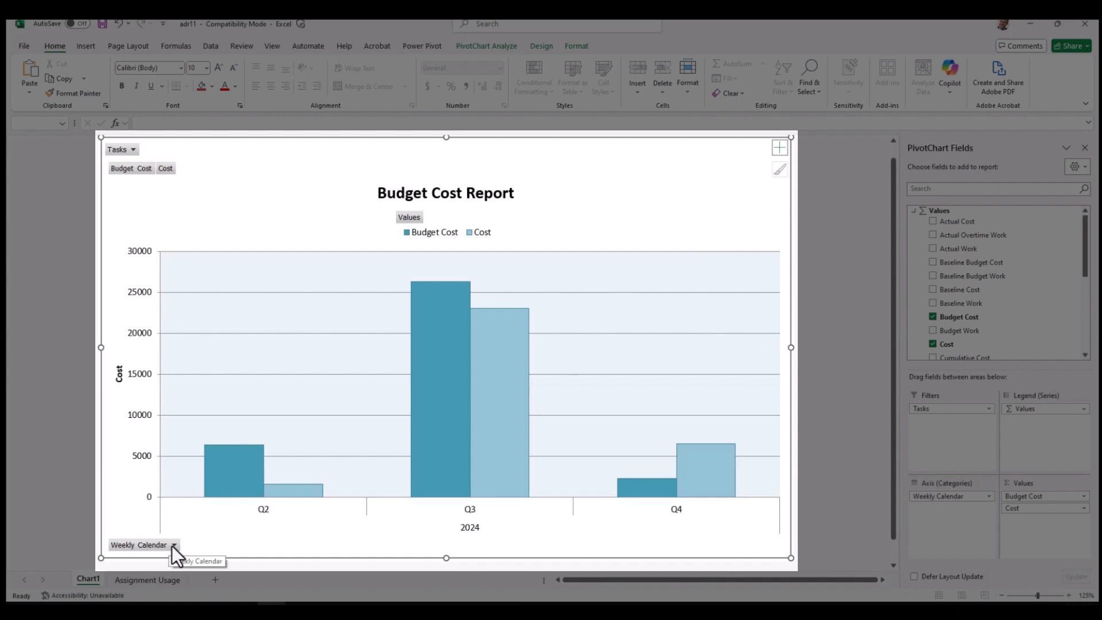
- Expand Q2, Q3 and Q4 of 2024 into weeks in the Assignment Usage pivot table and return to the chart
left_click(166, 580)
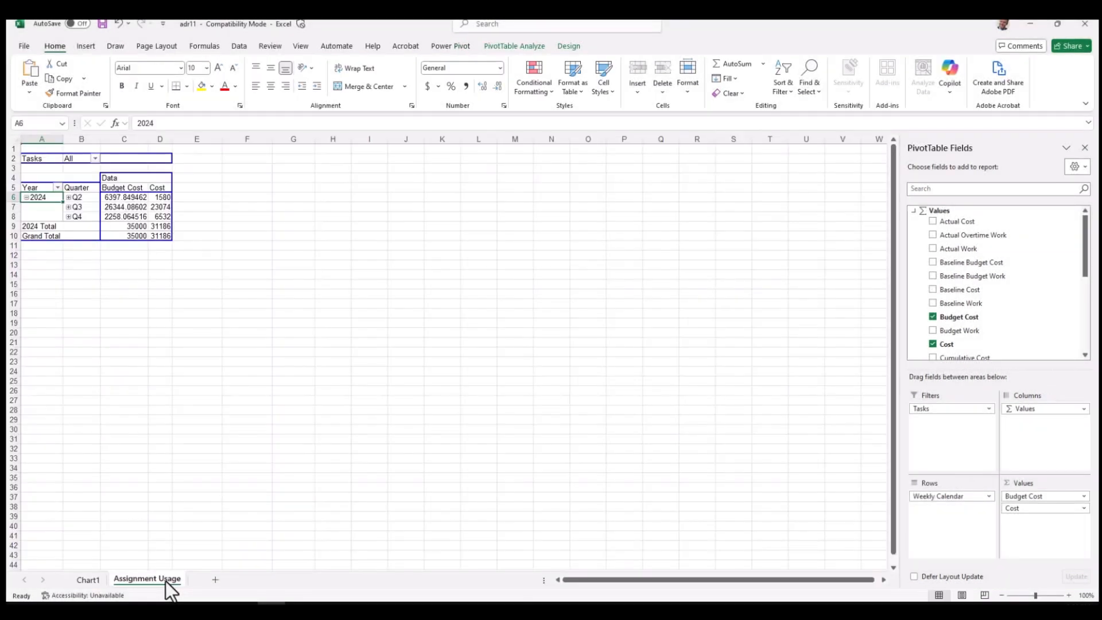
left_click(69, 198)
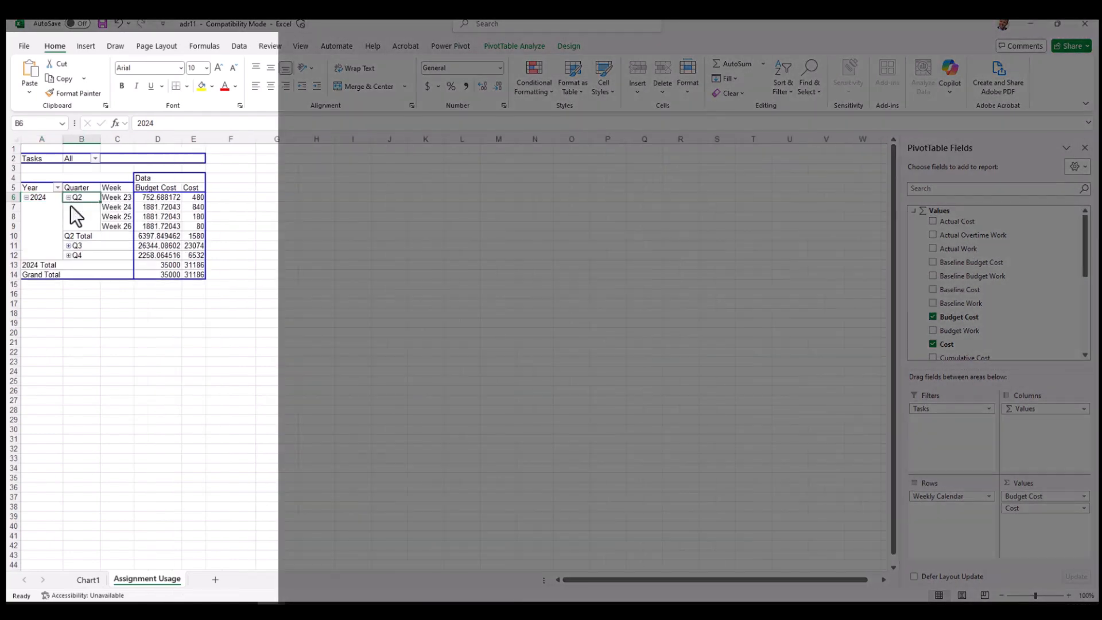
left_click(69, 246)
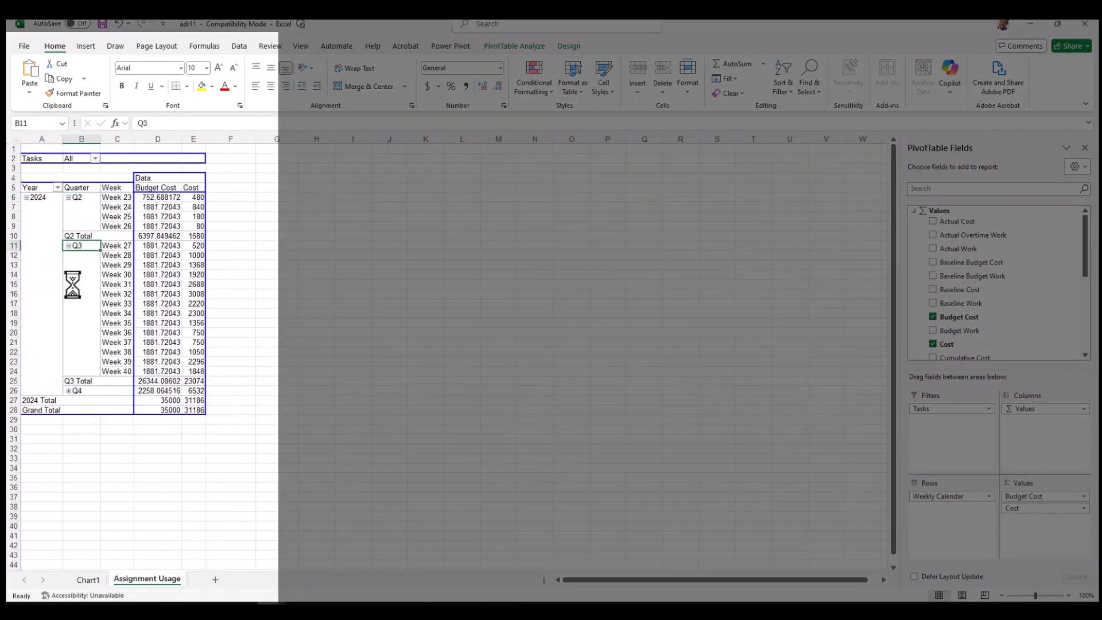
left_click(69, 391)
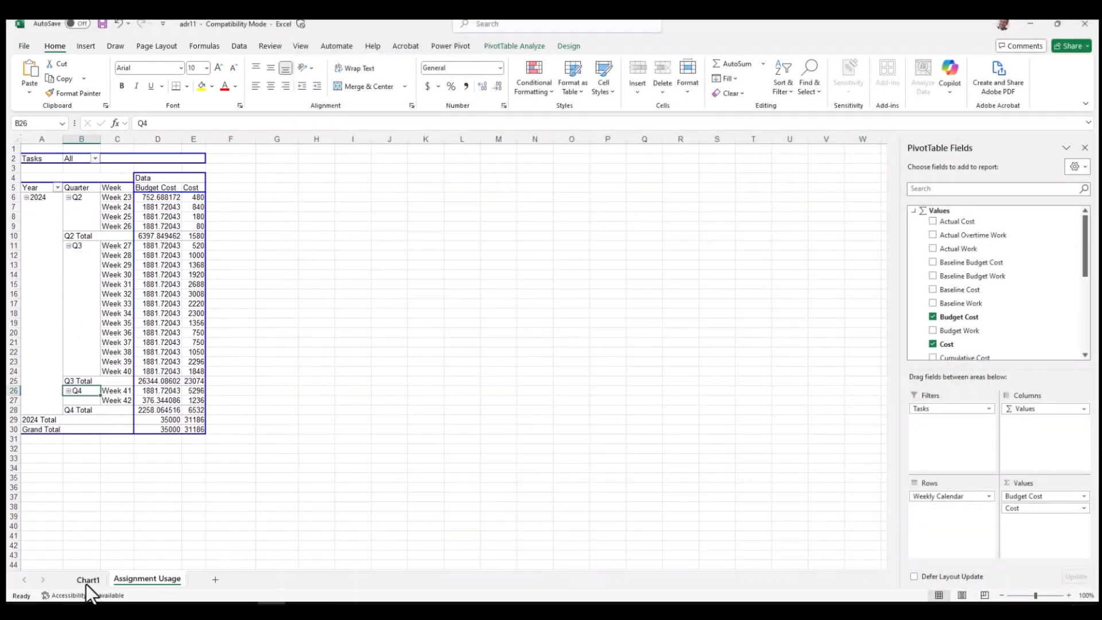
left_click(87, 579)
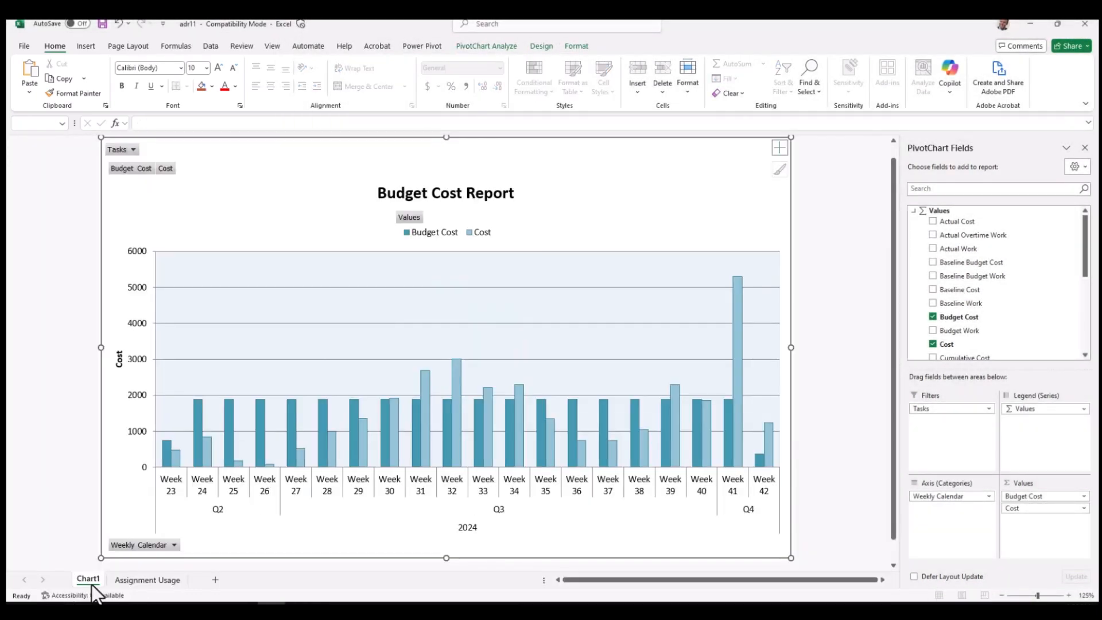